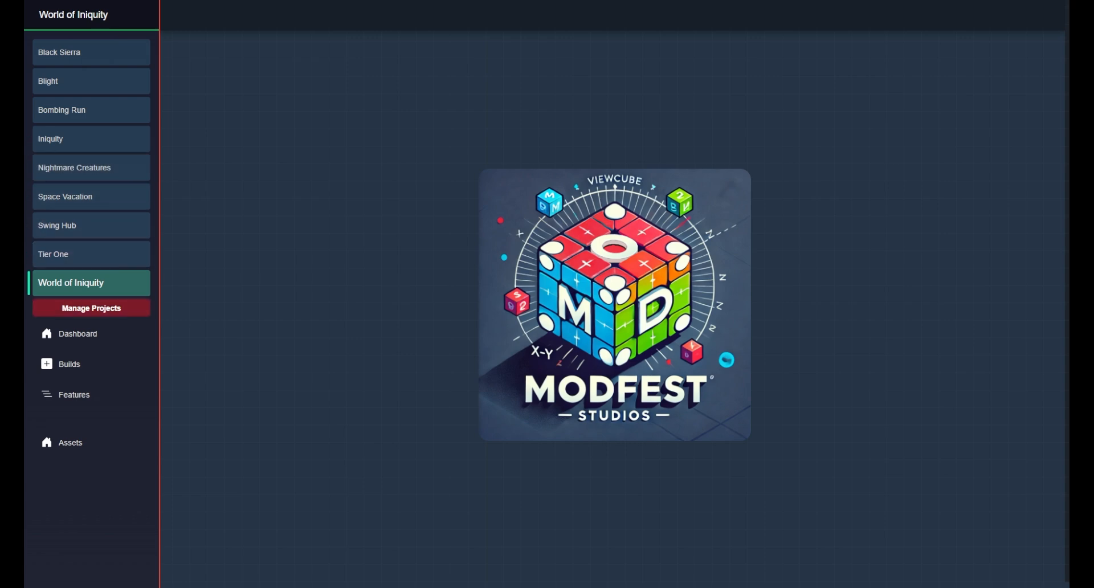
# Open the project management page, choose World of Iniquity as the project, and show its dashboard.
pyautogui.click(136, 312)
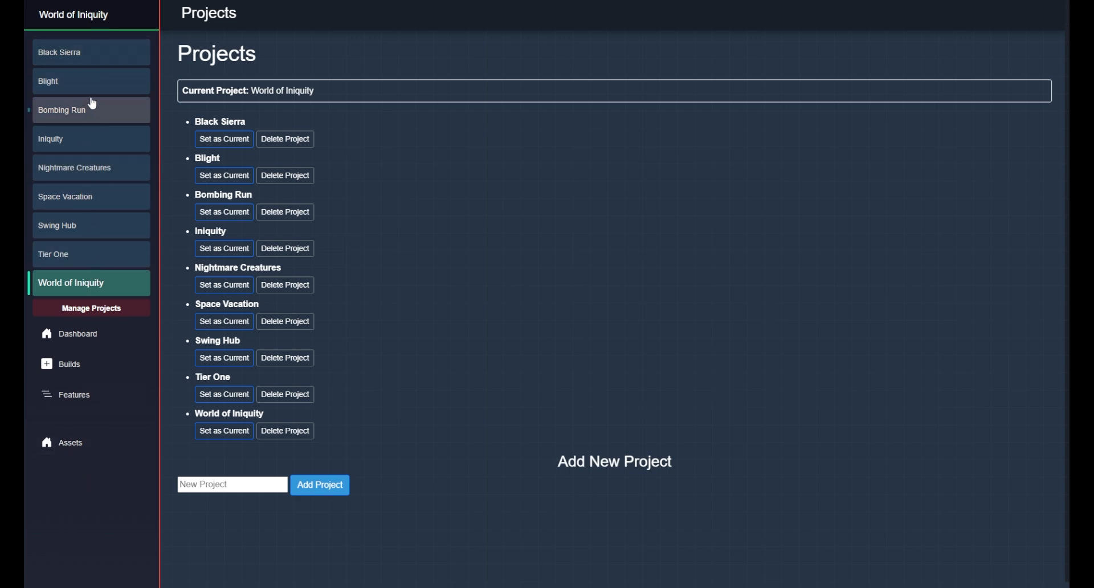
pyautogui.click(117, 285)
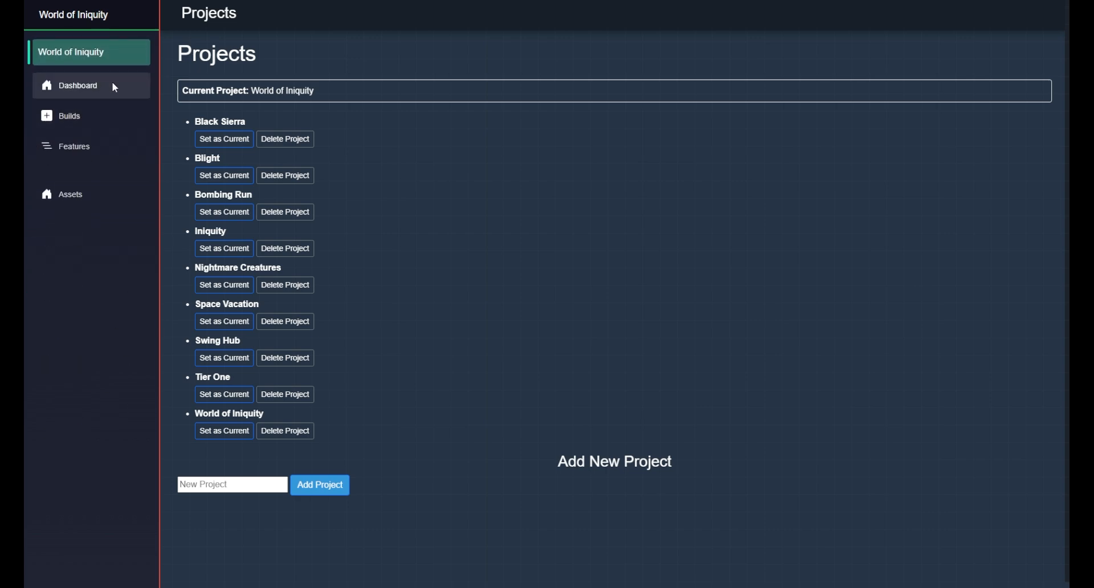
pyautogui.click(113, 84)
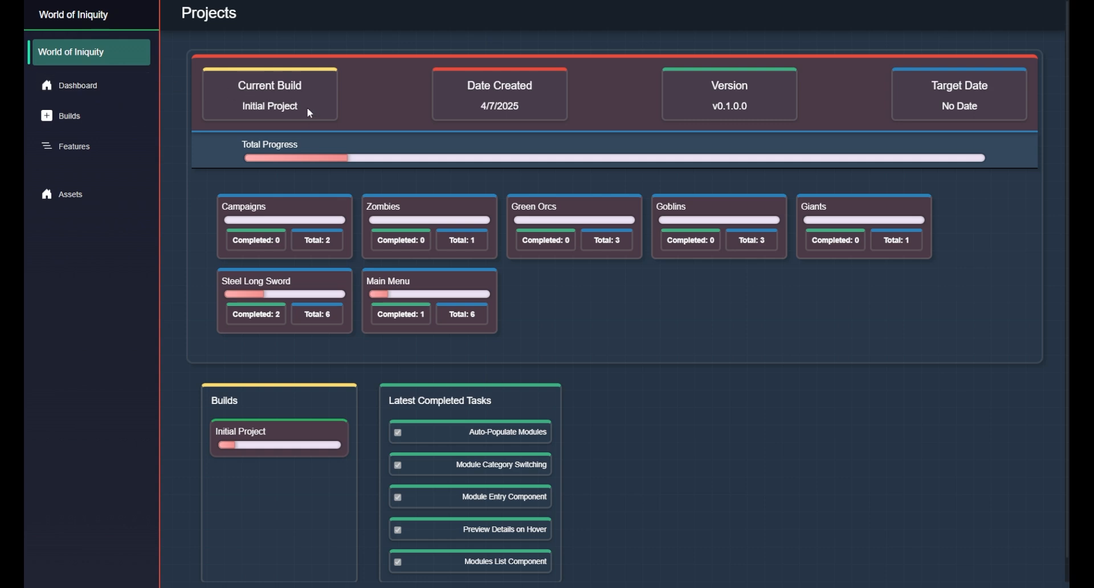
# Examine the dashboard's current build, version, total progress and the completed and total task counts of each group.
pyautogui.moveTo(307, 107); pyautogui.dragTo(238, 111)
pyautogui.moveTo(758, 109); pyautogui.dragTo(714, 112)
pyautogui.click(725, 106)
pyautogui.click(729, 107)
pyautogui.moveTo(740, 105); pyautogui.dragTo(744, 107)
pyautogui.moveTo(240, 145); pyautogui.dragTo(283, 142)
pyautogui.click(305, 142)
pyautogui.moveTo(281, 239); pyautogui.dragTo(230, 247)
pyautogui.moveTo(284, 319); pyautogui.dragTo(235, 322)
pyautogui.scroll(-1, 572, 300)
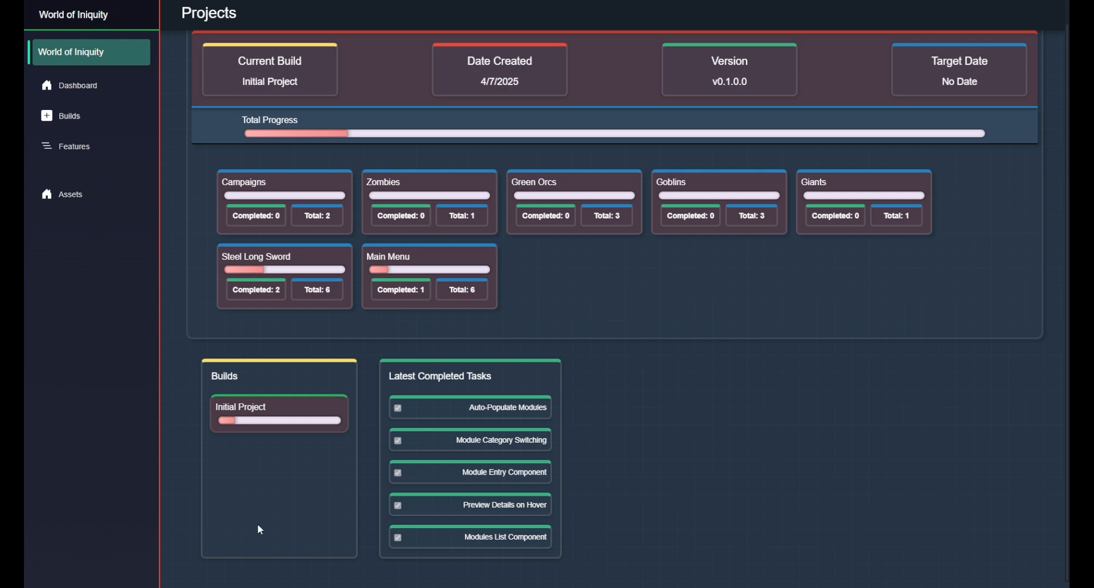
# Examine the dashboard's builds list, latest completed tasks and the Steel Long Sword group.
pyautogui.tripleClick(250, 409)
pyautogui.click(237, 437)
pyautogui.moveTo(504, 377); pyautogui.dragTo(395, 376)
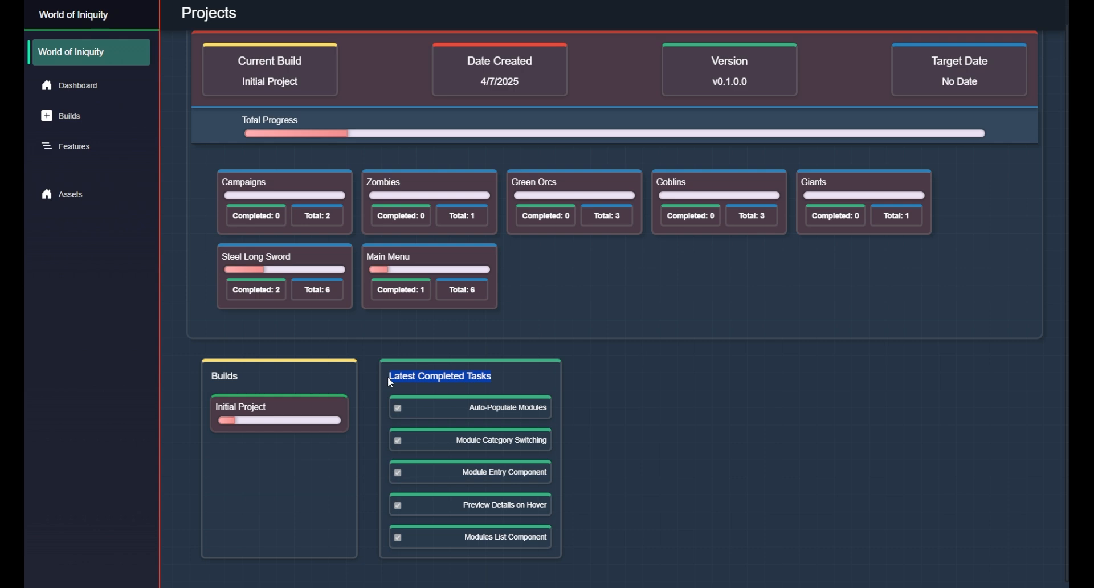
pyautogui.click(469, 376)
pyautogui.scroll(1, 470, 377)
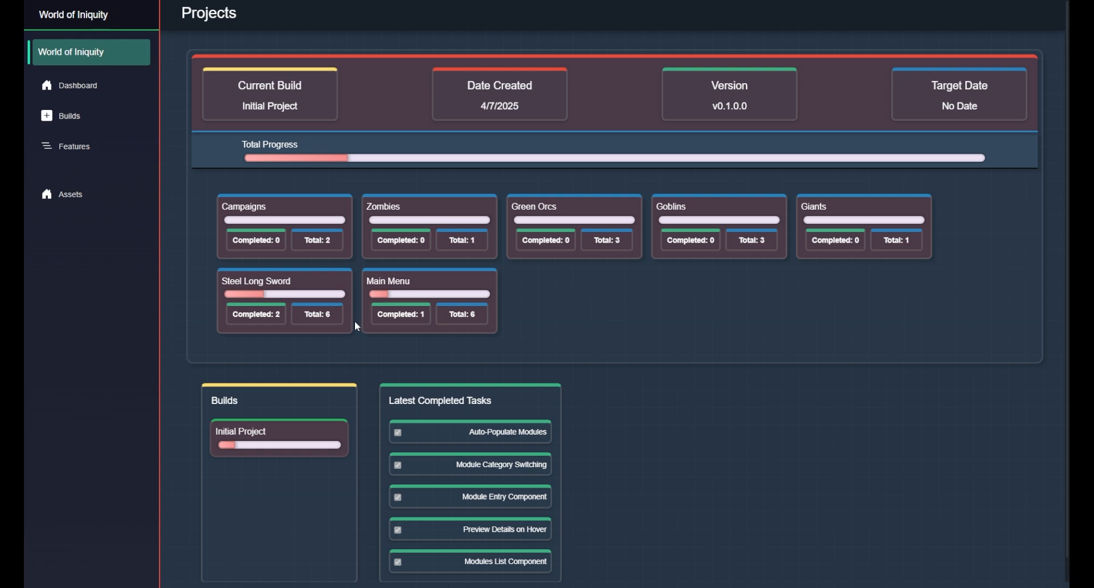
pyautogui.moveTo(291, 282); pyautogui.dragTo(253, 283)
# Open the project's builds and examine the Initial Project build's version, total groups and total tasks.
pyautogui.click(105, 123)
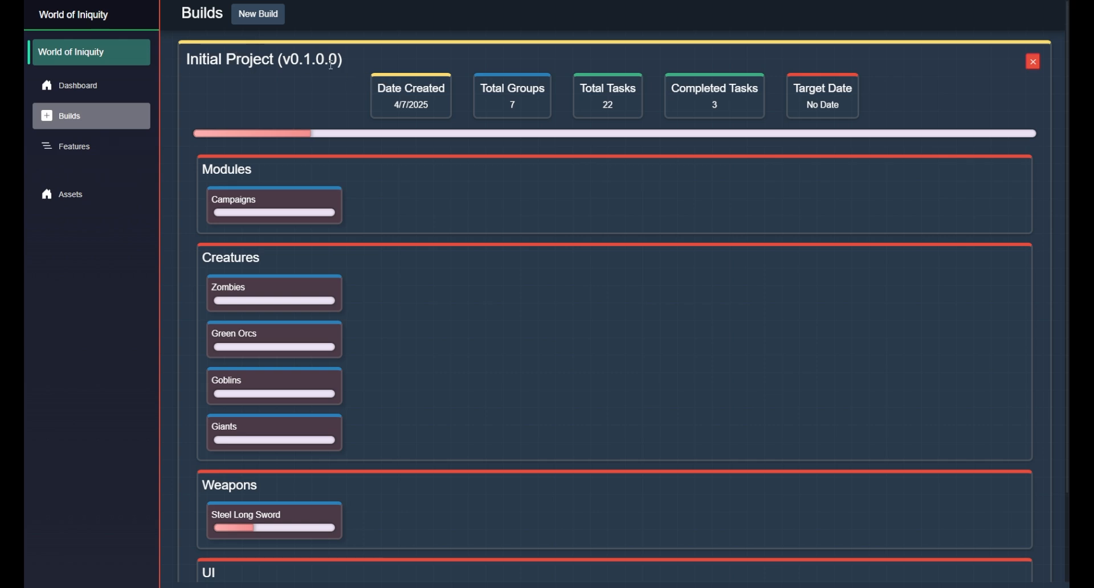
pyautogui.moveTo(340, 62); pyautogui.dragTo(287, 63)
pyautogui.click(304, 105)
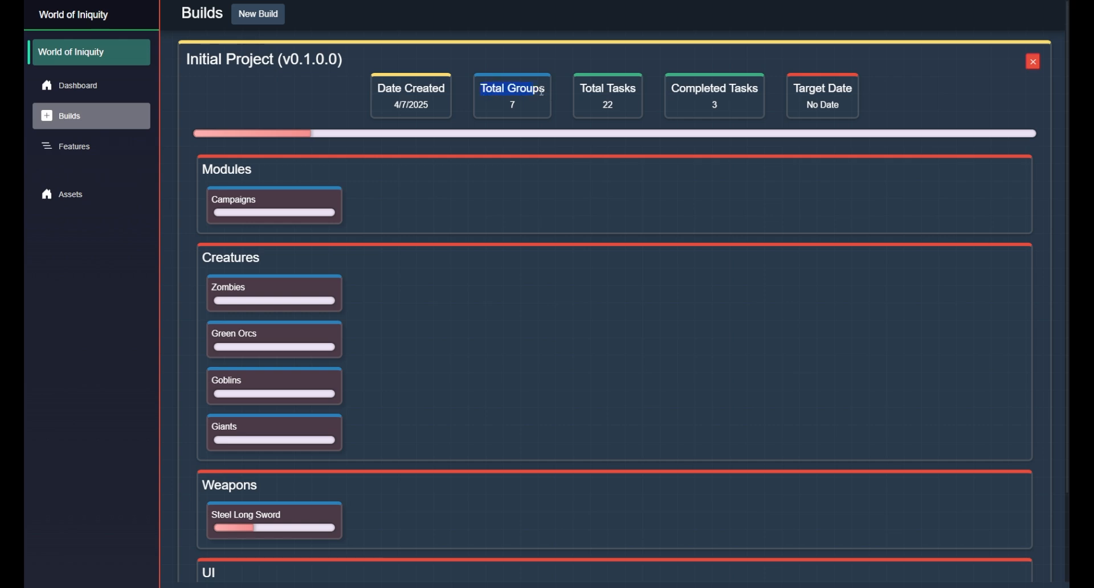
pyautogui.moveTo(542, 91); pyautogui.dragTo(524, 141)
pyautogui.moveTo(582, 89); pyautogui.dragTo(649, 93)
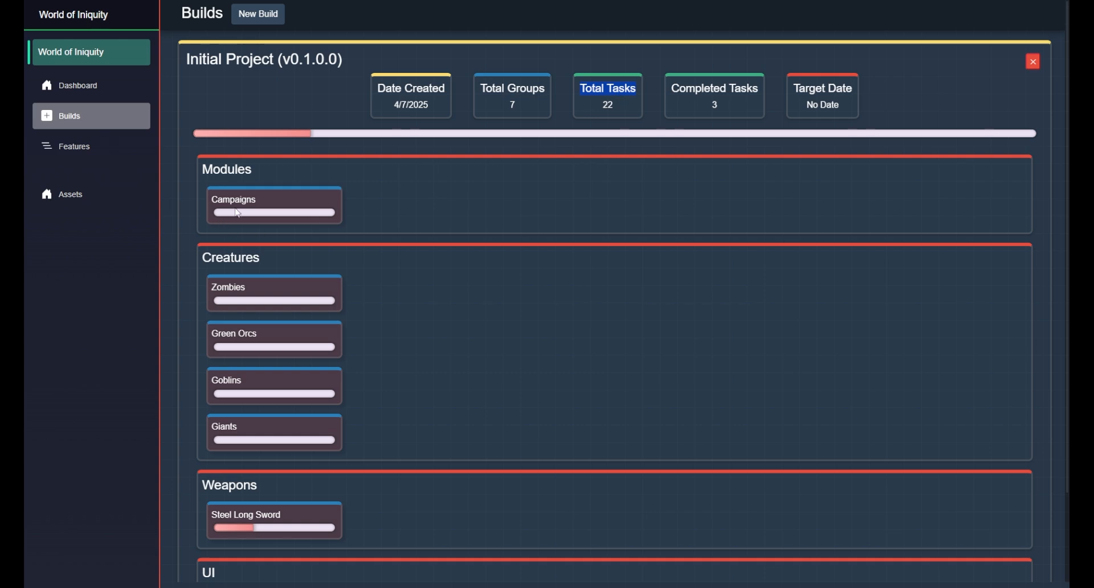
# Examine the Initial Project build's groups by category, including Creatures, and its summary figures.
pyautogui.scroll(-1, 300, 441)
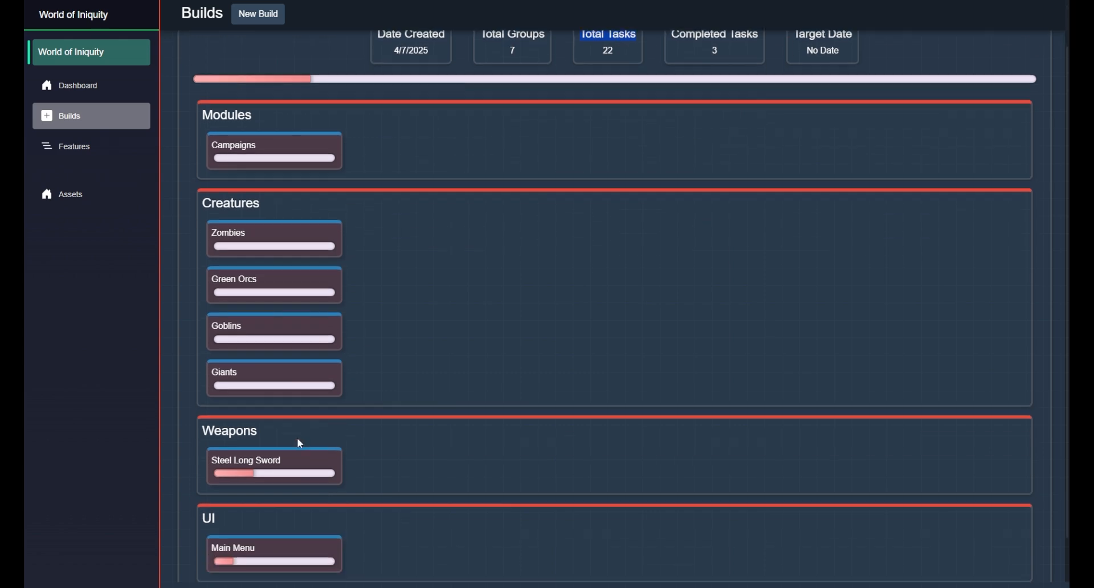
pyautogui.scroll(-1, 314, 417)
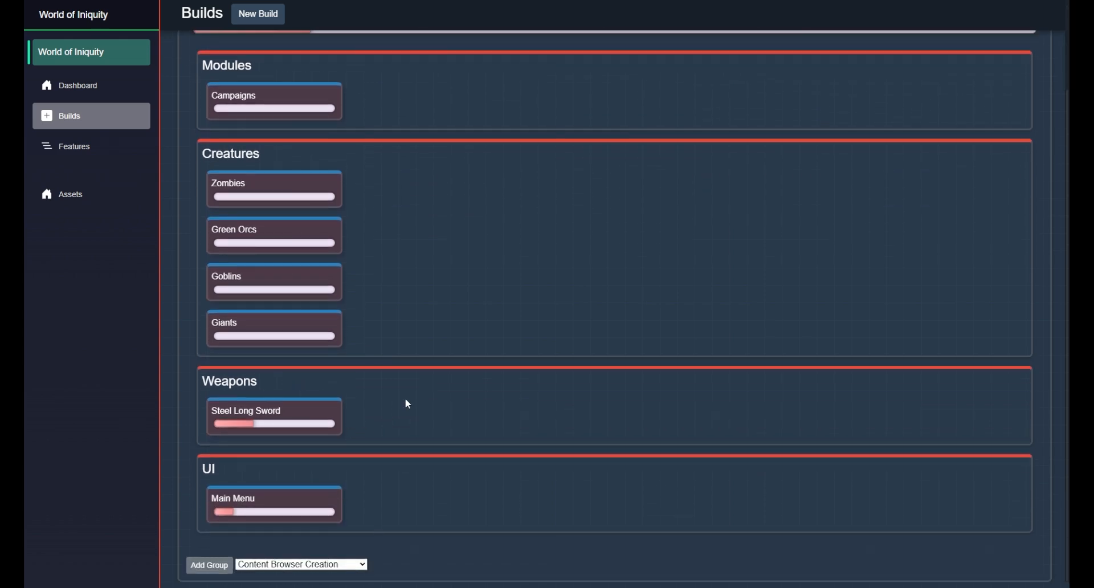
pyautogui.scroll(2, 408, 404)
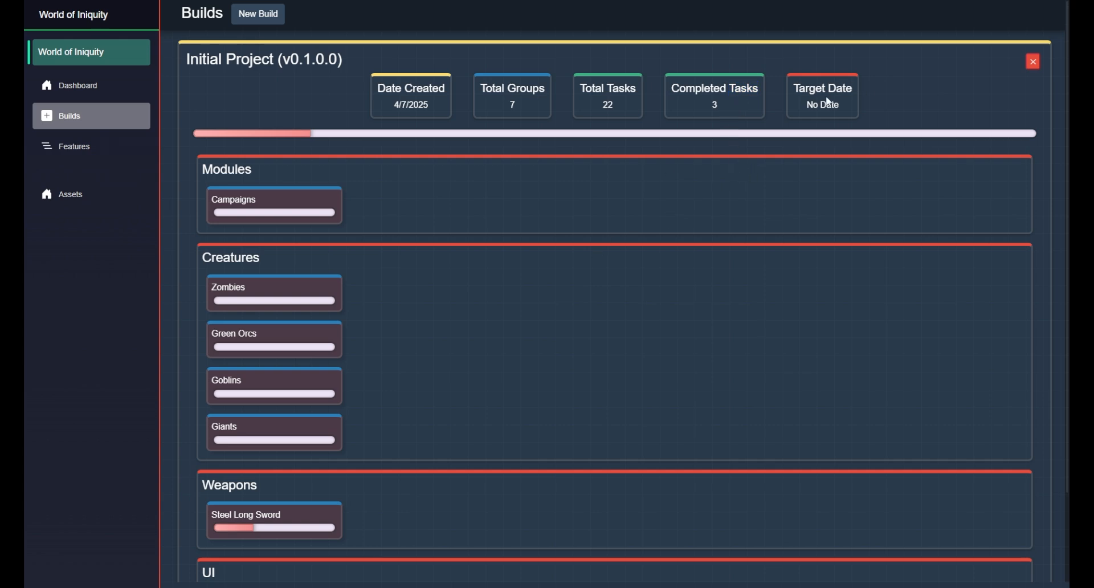
pyautogui.scroll(-2, 270, 240)
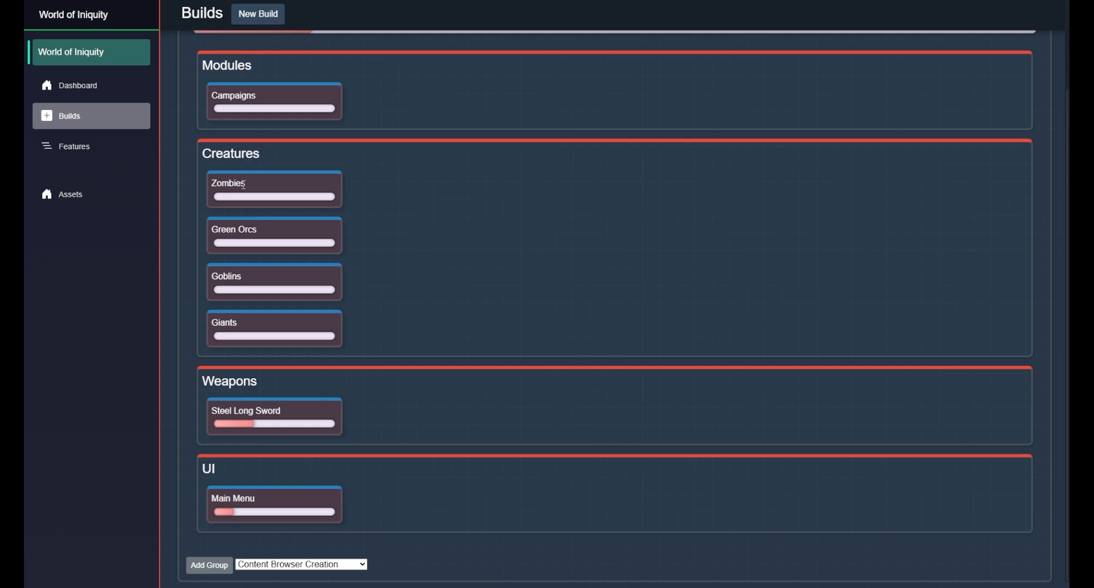
pyautogui.moveTo(273, 153); pyautogui.dragTo(190, 153)
pyautogui.scroll(1, 283, 342)
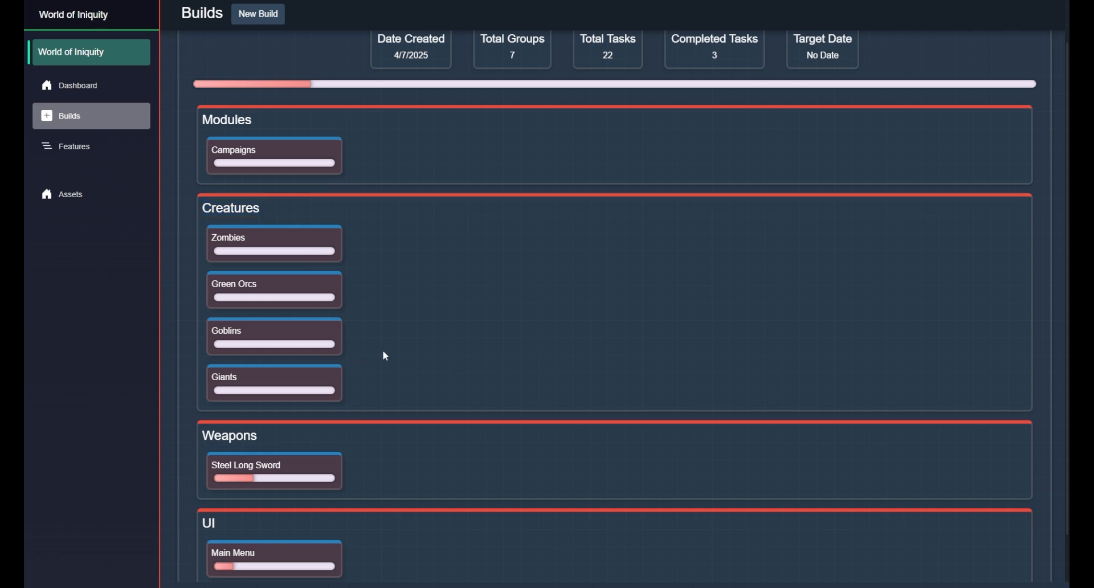
pyautogui.scroll(-1, 399, 286)
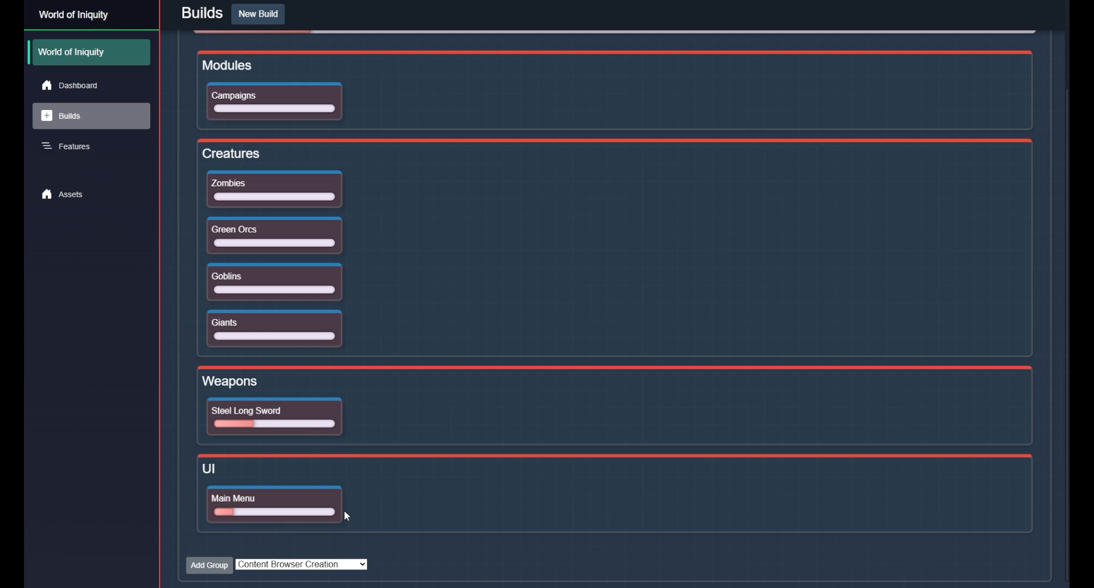
# Add the Game Master Subsystem group to the Initial Project build.
pyautogui.press('Down')
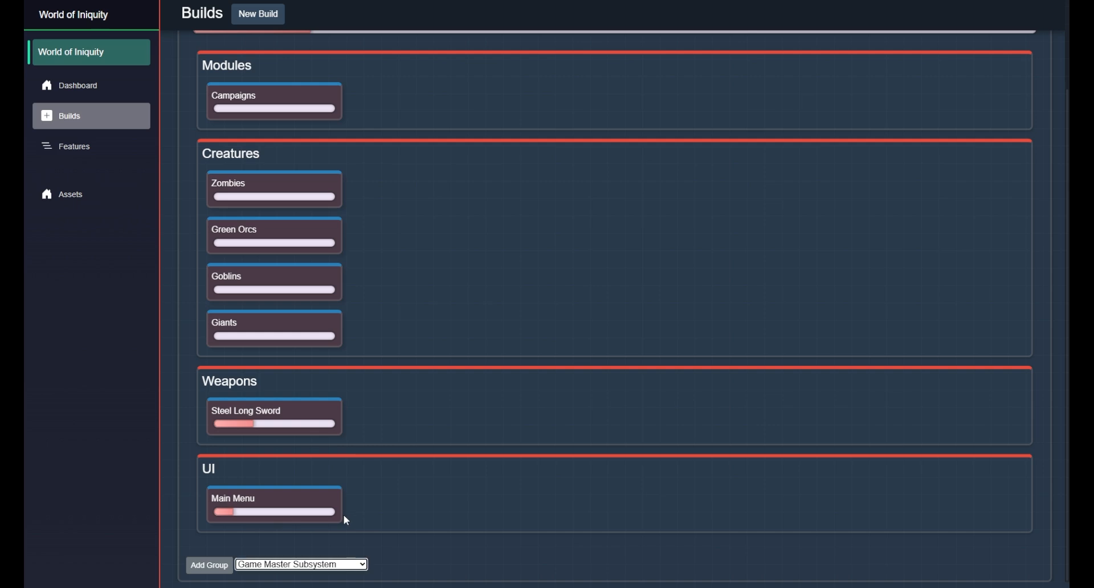
pyautogui.click(218, 566)
pyautogui.scroll(-2, 340, 477)
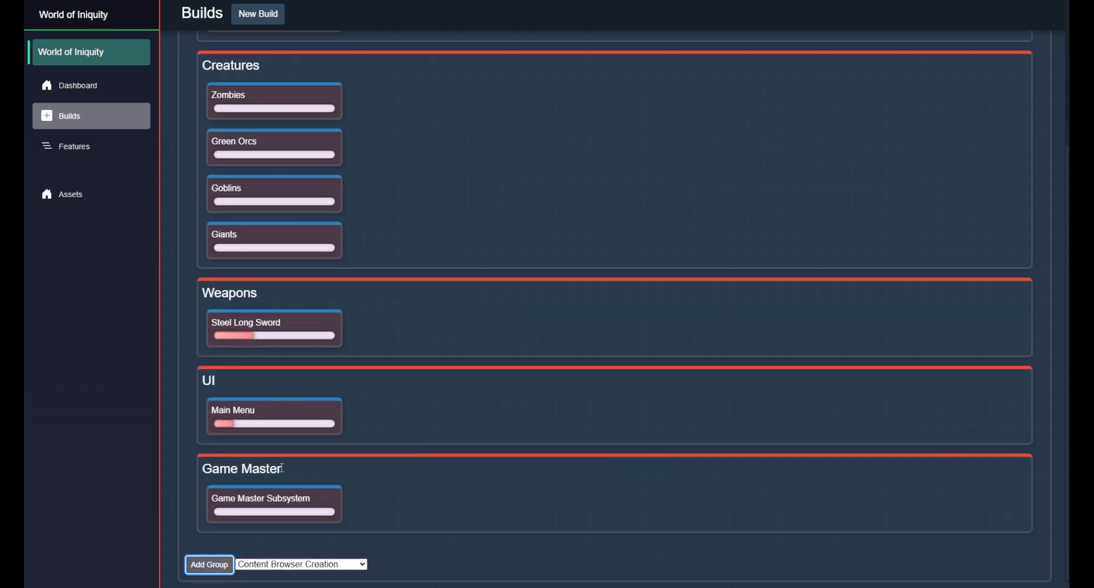
pyautogui.moveTo(282, 468); pyautogui.dragTo(329, 501)
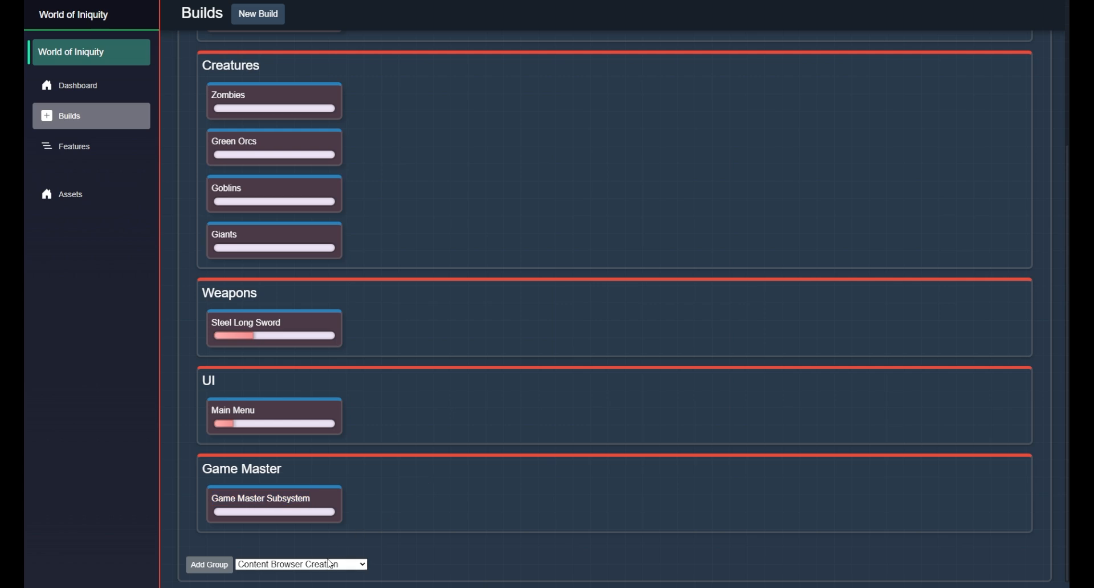
# Add the Game Master Player Controller group to the Initial Project build and review the build's summary.
pyautogui.click(339, 512)
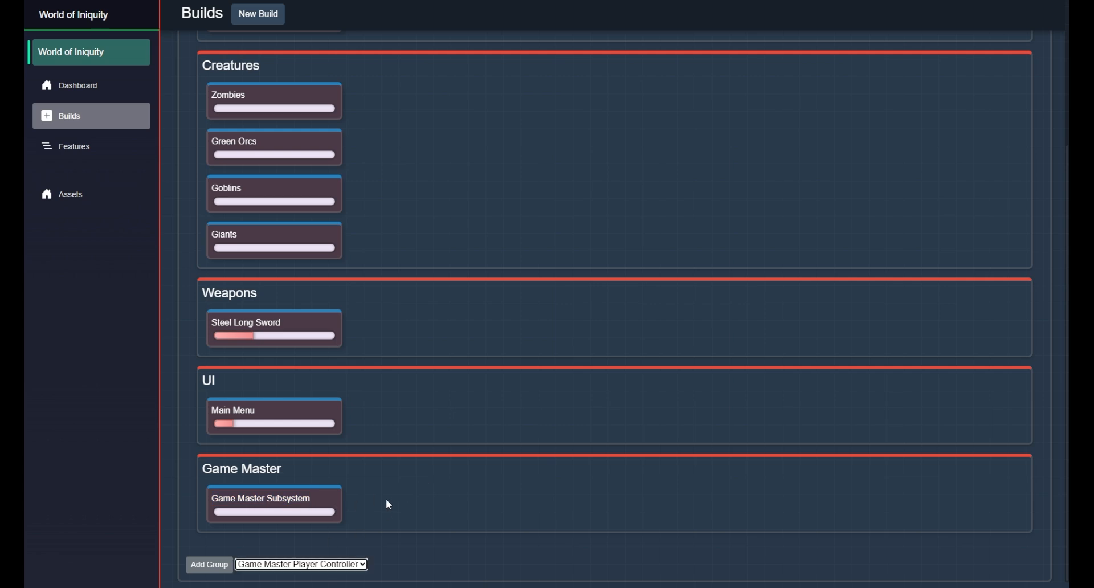
pyautogui.click(208, 566)
pyautogui.scroll(-1, 335, 511)
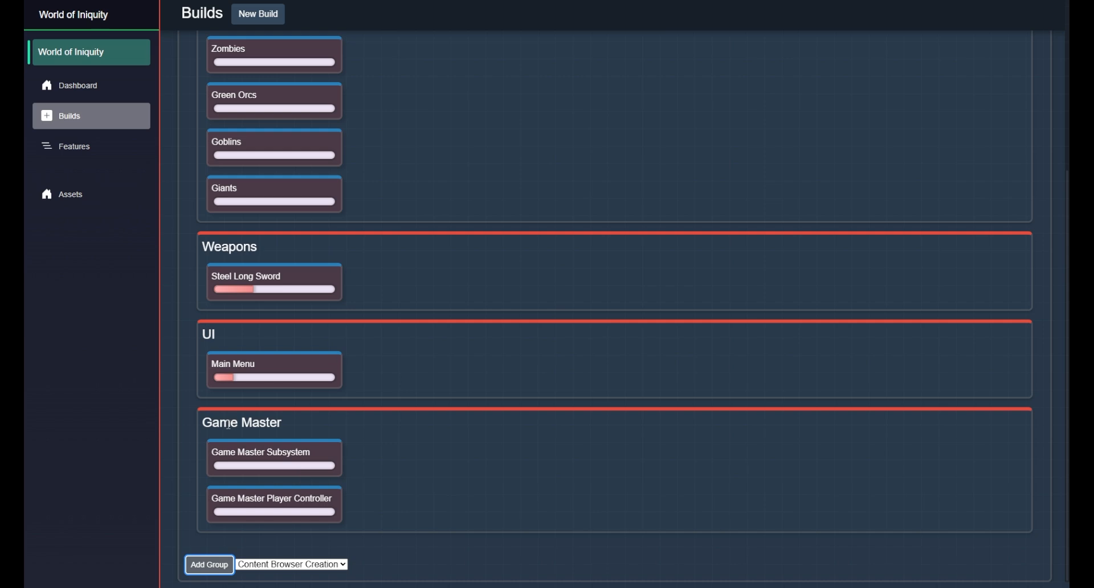
pyautogui.moveTo(281, 422); pyautogui.dragTo(218, 423)
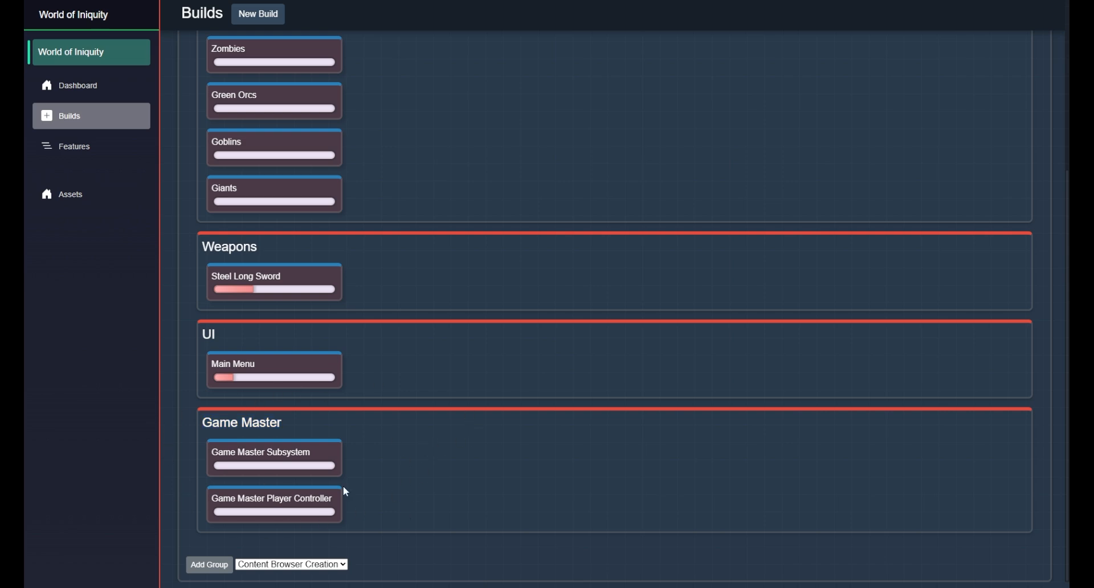
pyautogui.scroll(5, 356, 381)
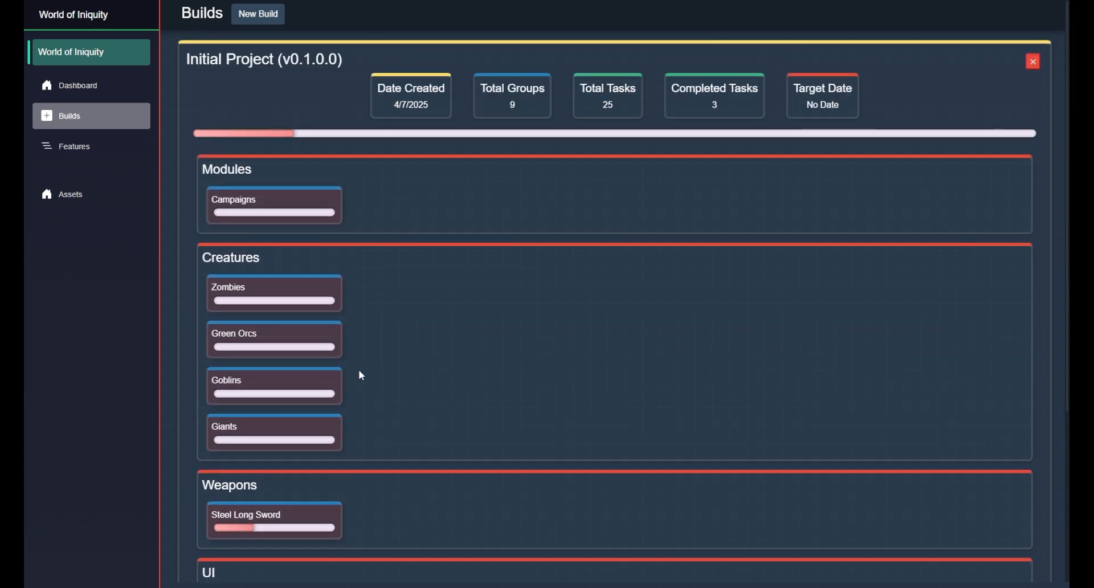
# Open the project's features and examine the categories, especially Content Browser Creation and Module Data Asset under Modules.
pyautogui.click(108, 148)
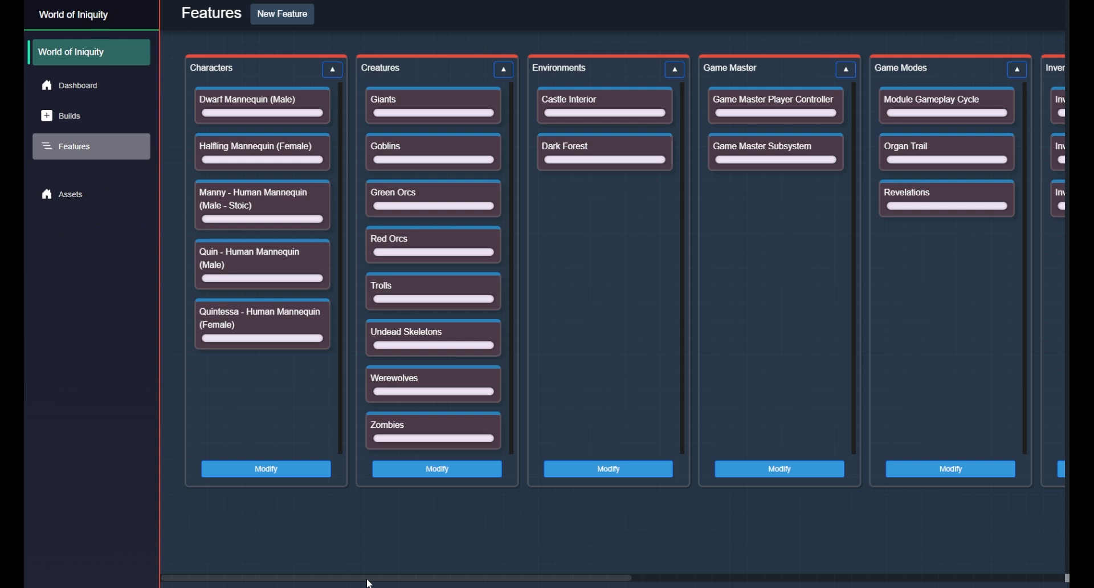
pyautogui.moveTo(369, 579); pyautogui.dragTo(802, 561)
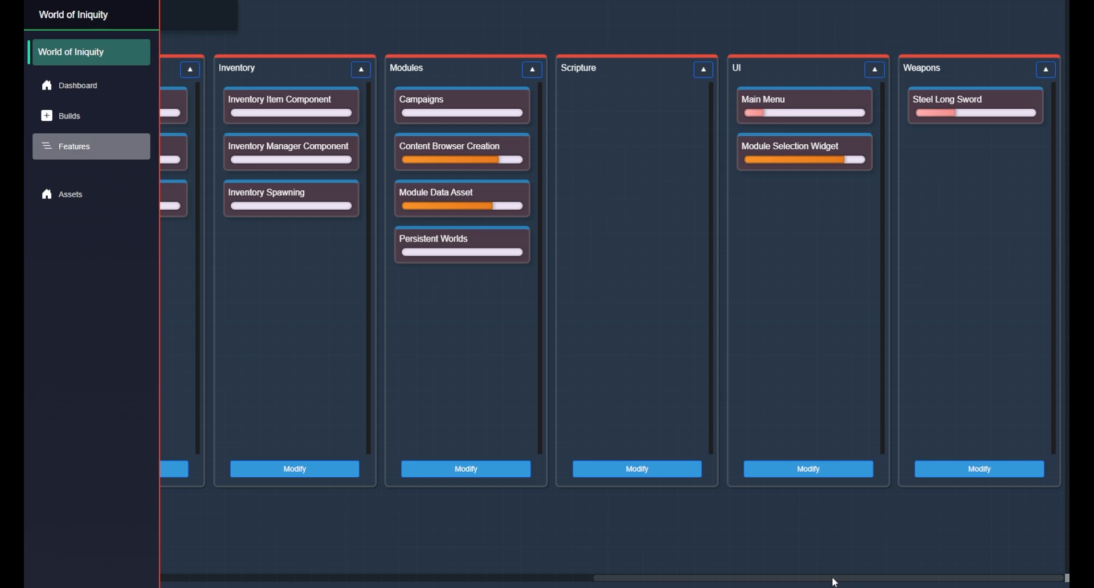
pyautogui.moveTo(835, 581); pyautogui.dragTo(677, 582)
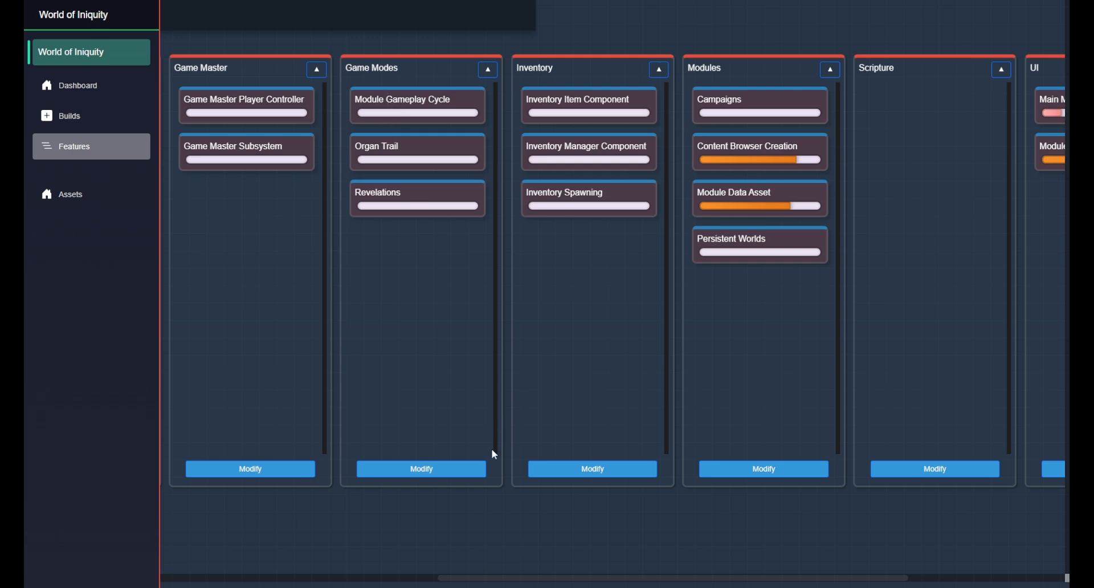
pyautogui.moveTo(540, 582); pyautogui.dragTo(590, 581)
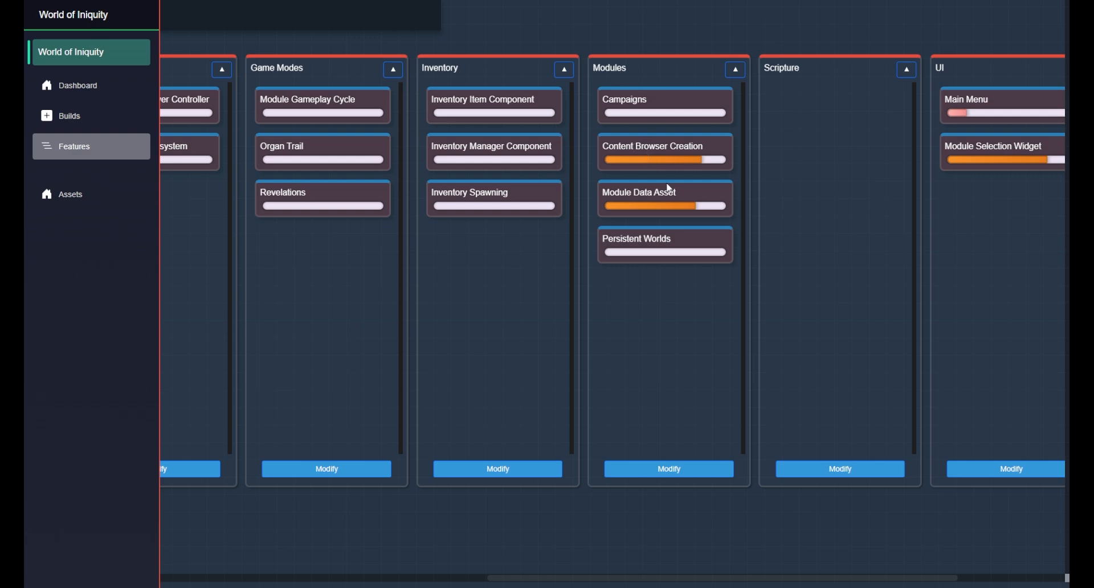
pyautogui.moveTo(603, 148); pyautogui.dragTo(696, 147)
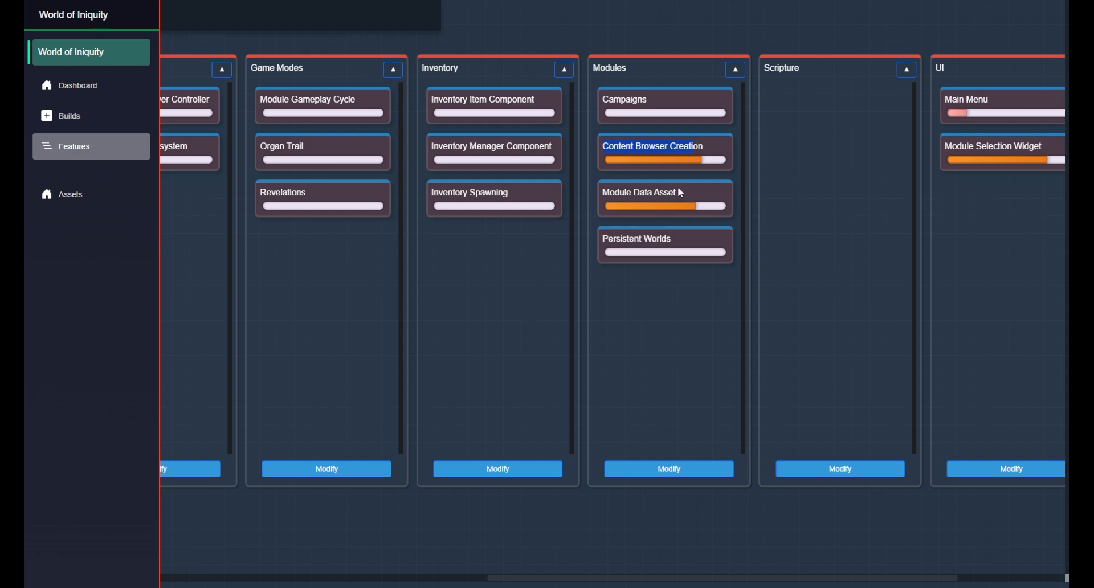
pyautogui.moveTo(681, 193); pyautogui.dragTo(603, 194)
pyautogui.click(650, 194)
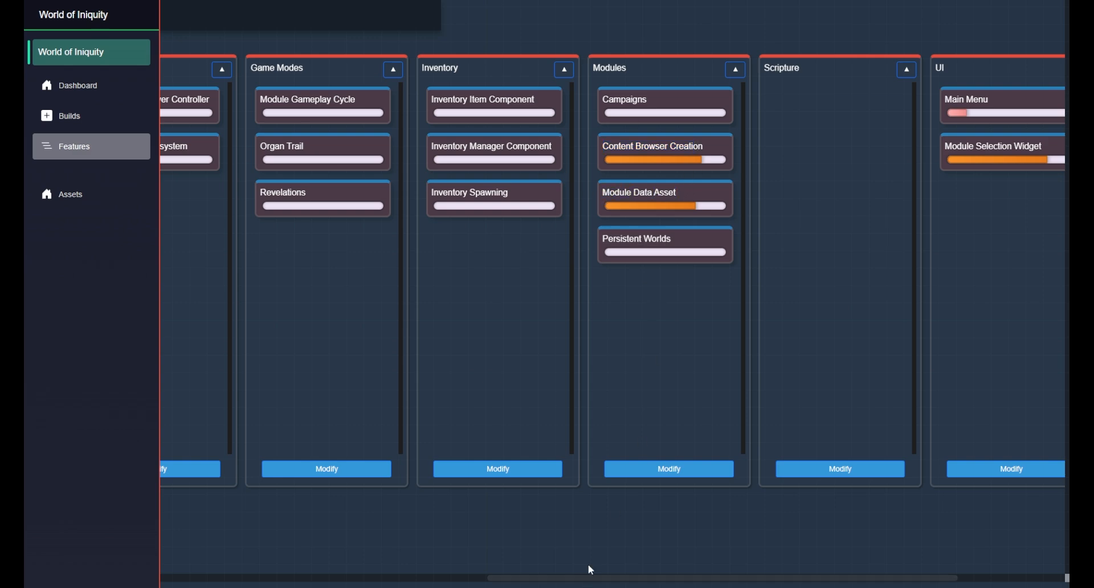
# Open the Modules feature for modification and mark New Task complete in both Module Data Asset and Content Browser Creation.
pyautogui.click(647, 471)
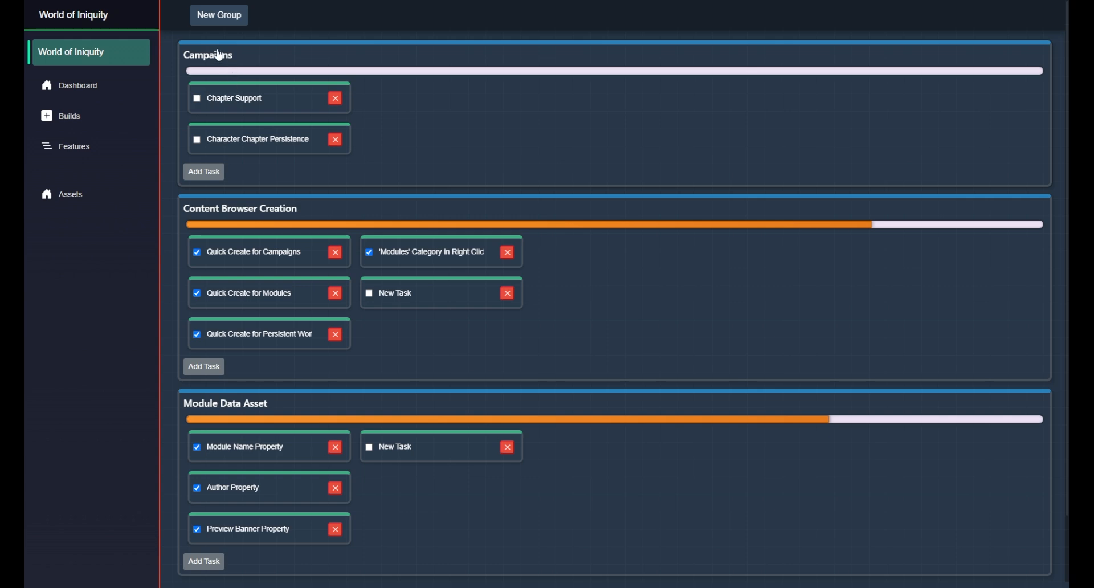
pyautogui.scroll(-2, 247, 348)
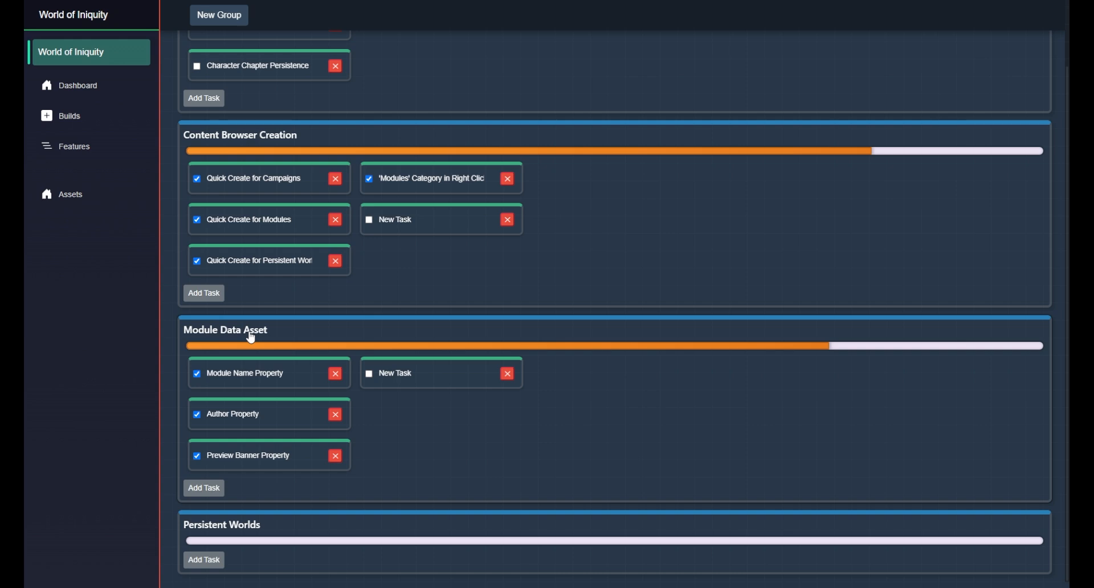
pyautogui.click(370, 375)
pyautogui.click(370, 220)
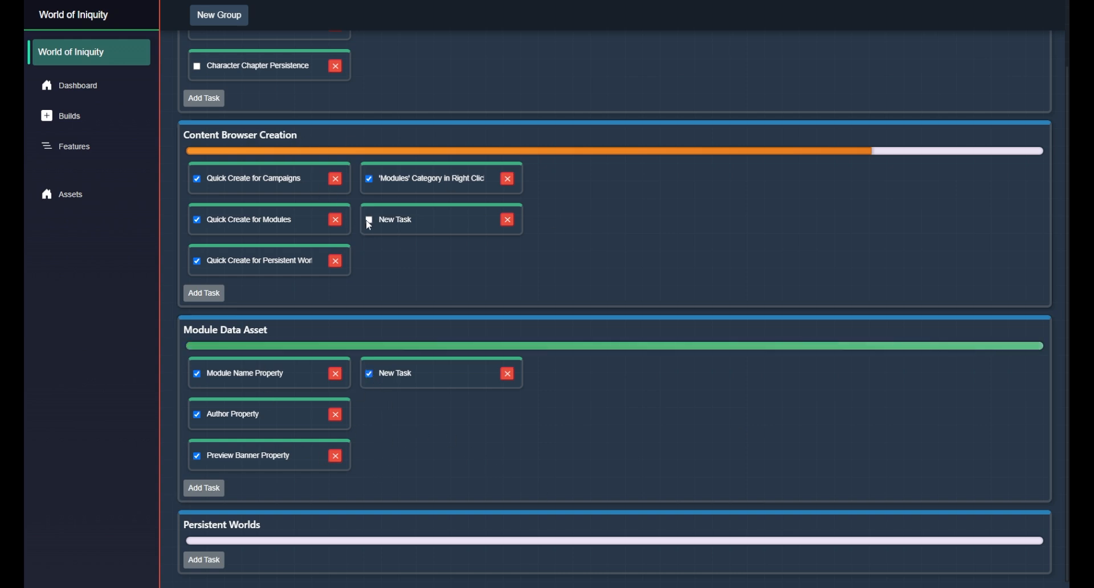
pyautogui.scroll(2, 394, 433)
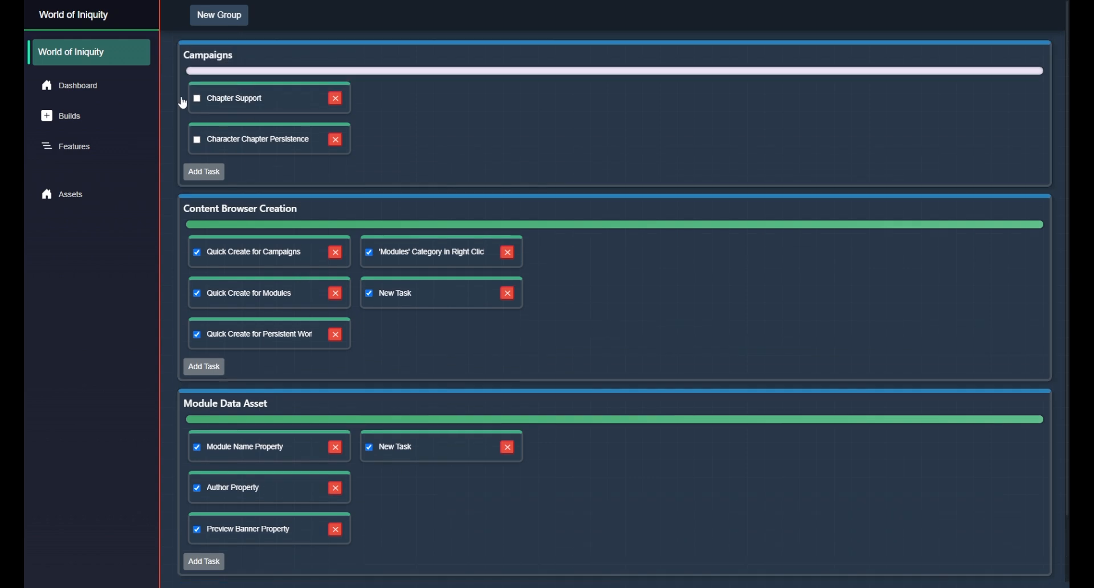
# Check the Modules progress in the features overview, then reopen Modules and mark the Campaigns task Chapter Support complete.
pyautogui.click(110, 148)
pyautogui.moveTo(623, 574); pyautogui.dragTo(927, 576)
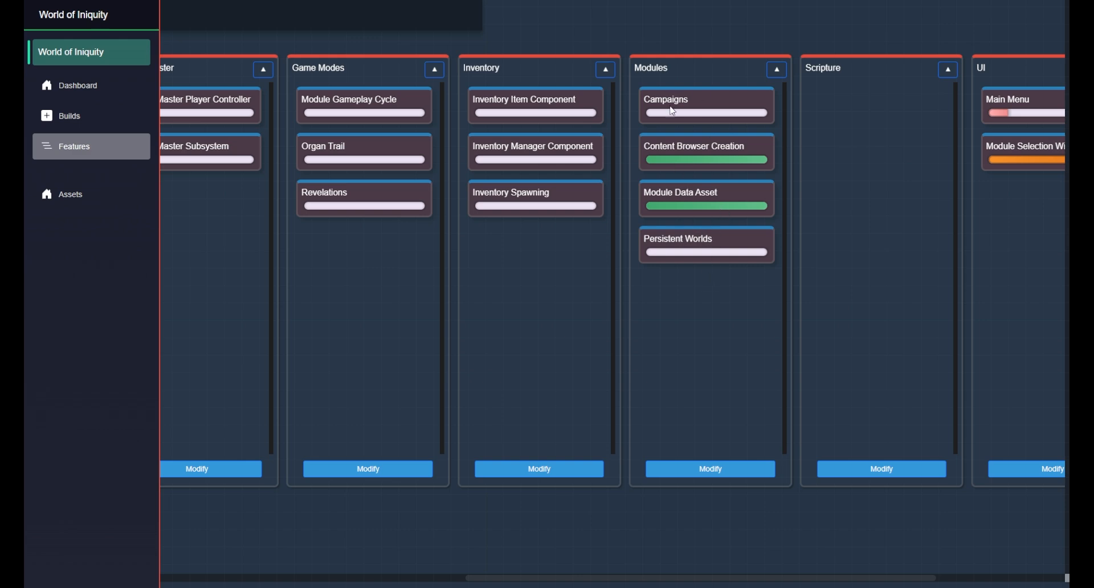
pyautogui.click(700, 474)
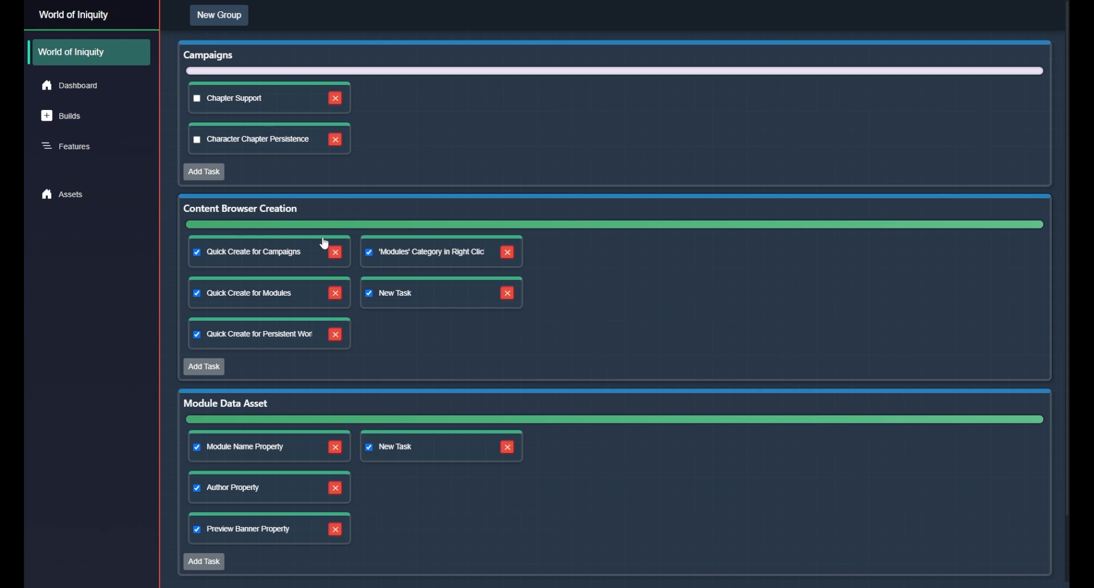
pyautogui.click(196, 100)
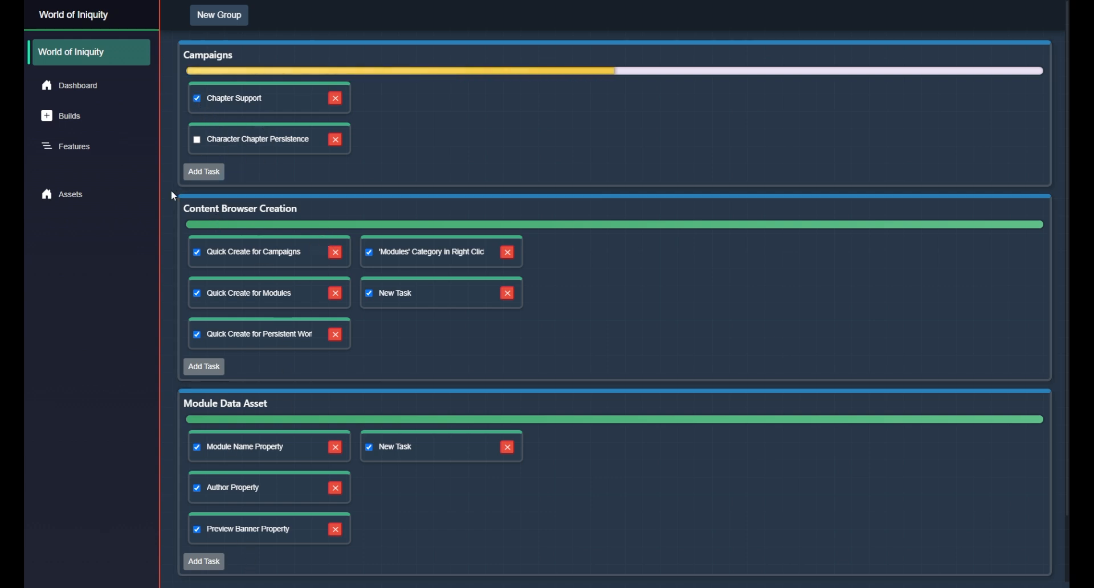
# Return to the features overview and open the Game Modes feature name for editing.
pyautogui.click(90, 147)
pyautogui.moveTo(615, 584); pyautogui.dragTo(804, 579)
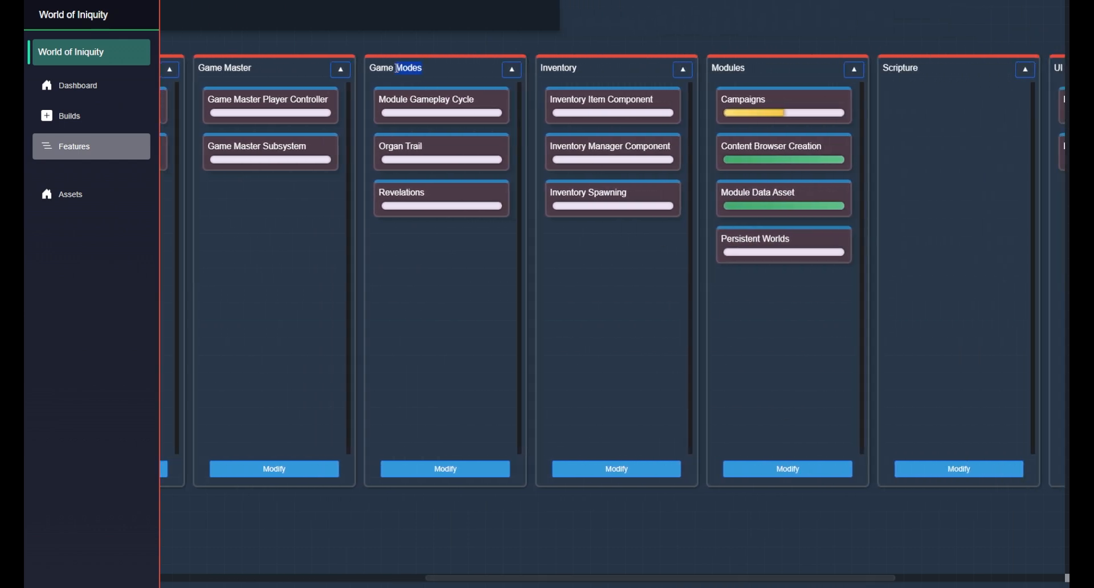
pyautogui.doubleClick(397, 68)
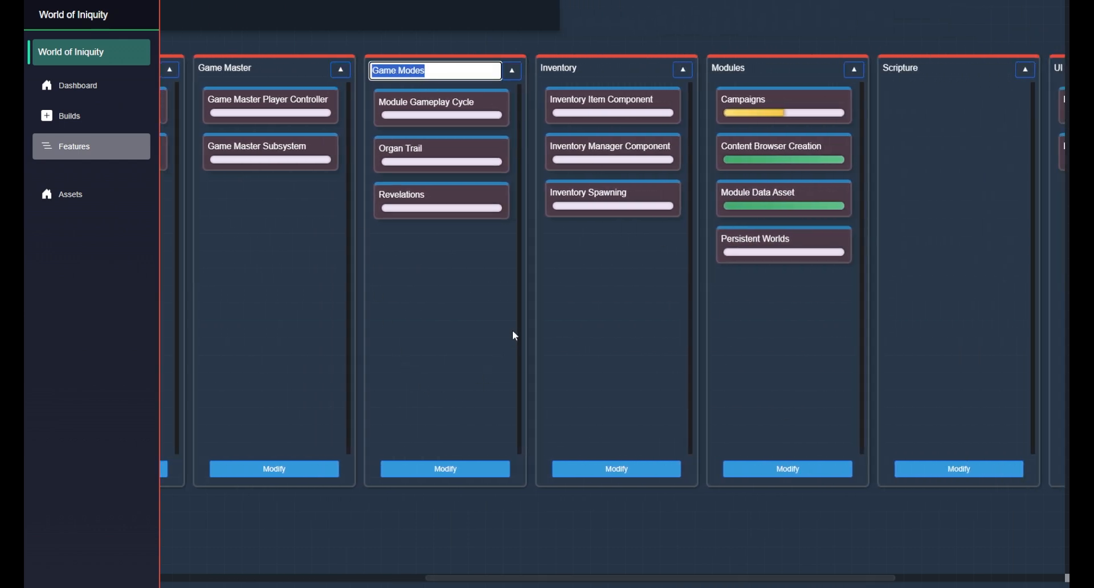
pyautogui.click(513, 285)
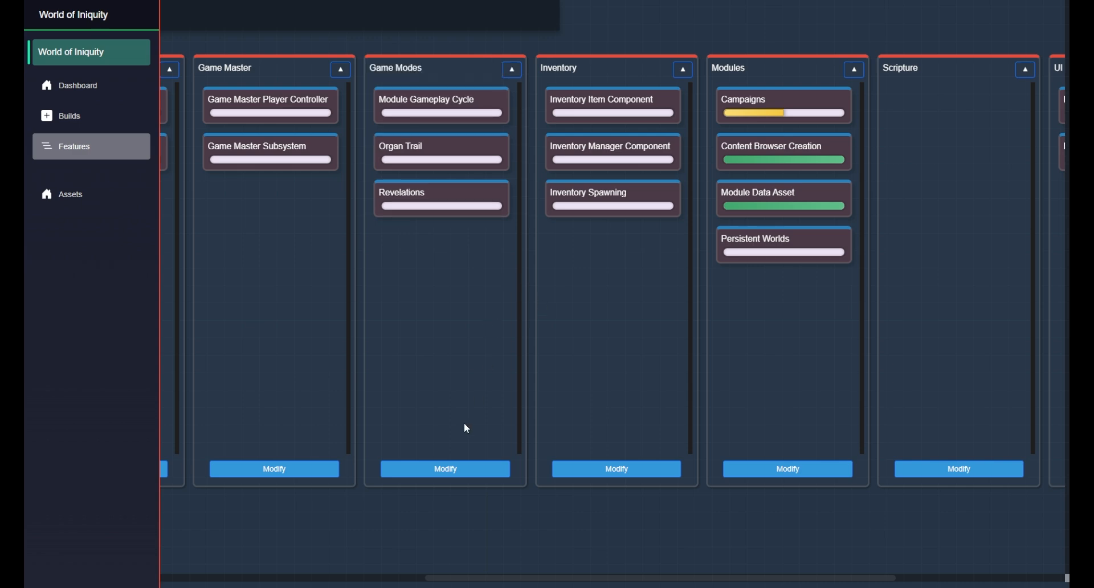
# Open the Game Modes feature for modification and open the Module Gameplay Cycle group's name for editing.
pyautogui.click(445, 470)
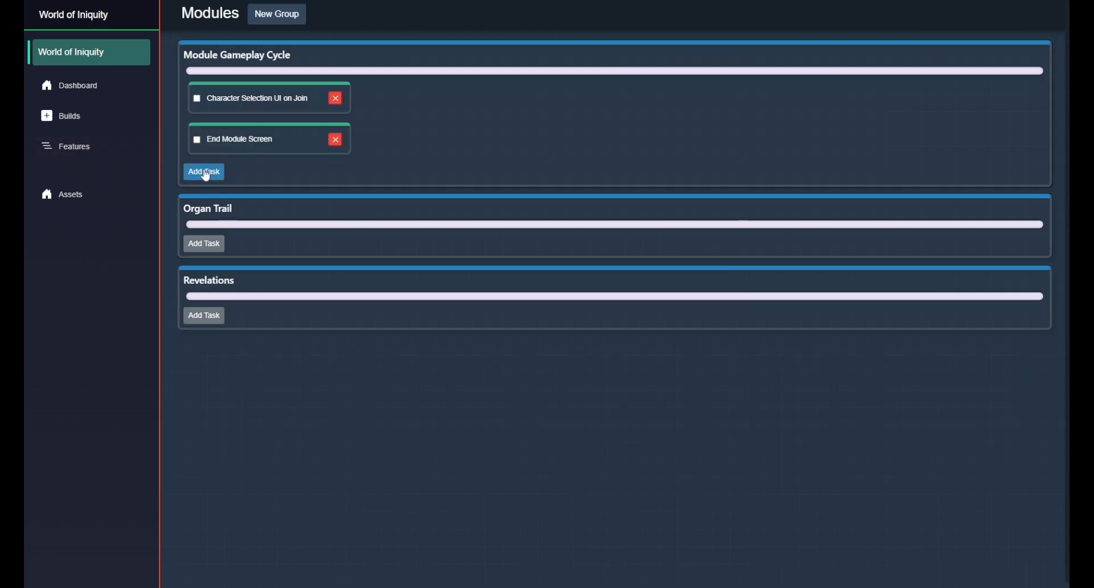
pyautogui.doubleClick(246, 57)
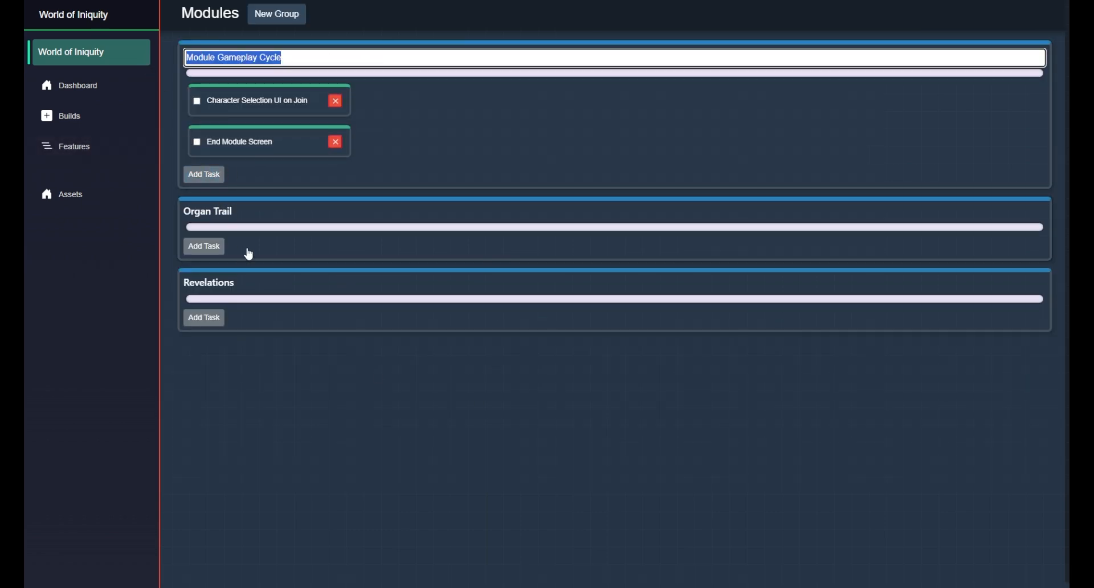
pyautogui.click(440, 137)
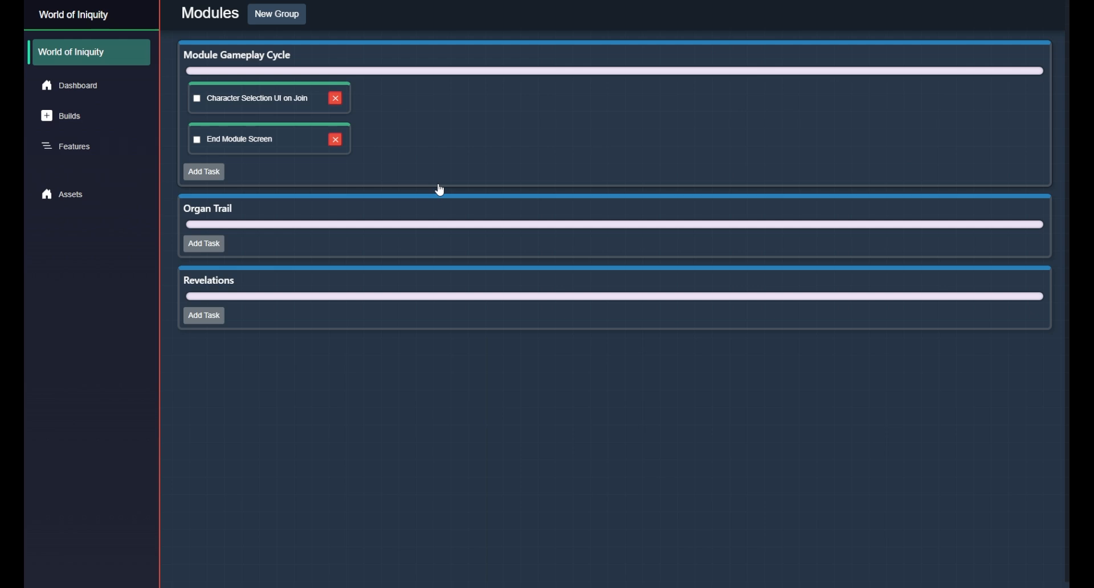
# Create a new build in the project's builds and name it Build #2.
pyautogui.click(93, 115)
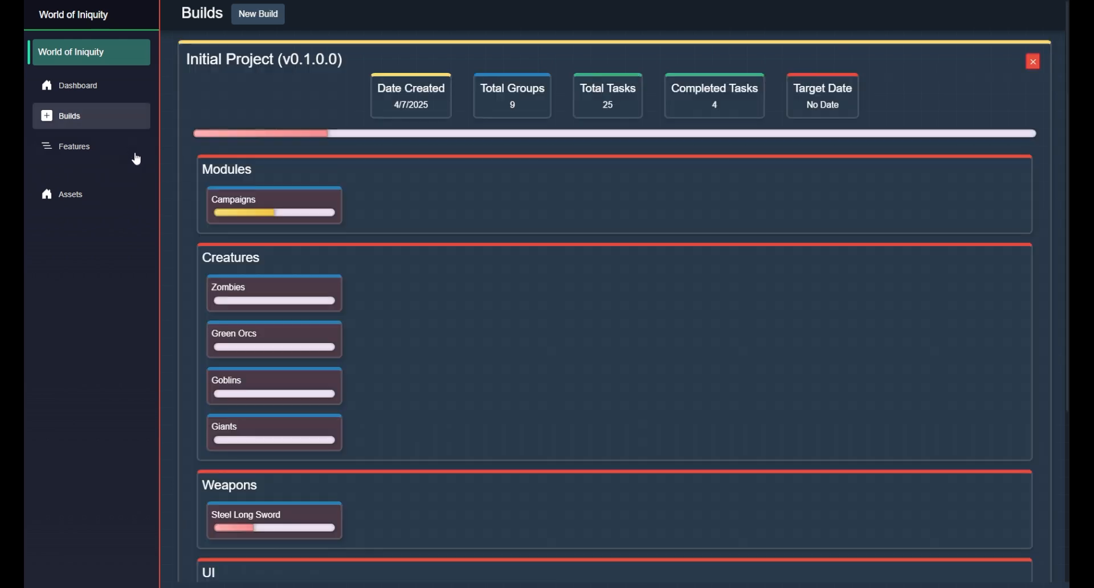
pyautogui.click(261, 21)
pyautogui.scroll(-4, 423, 402)
pyautogui.scroll(-3, 399, 462)
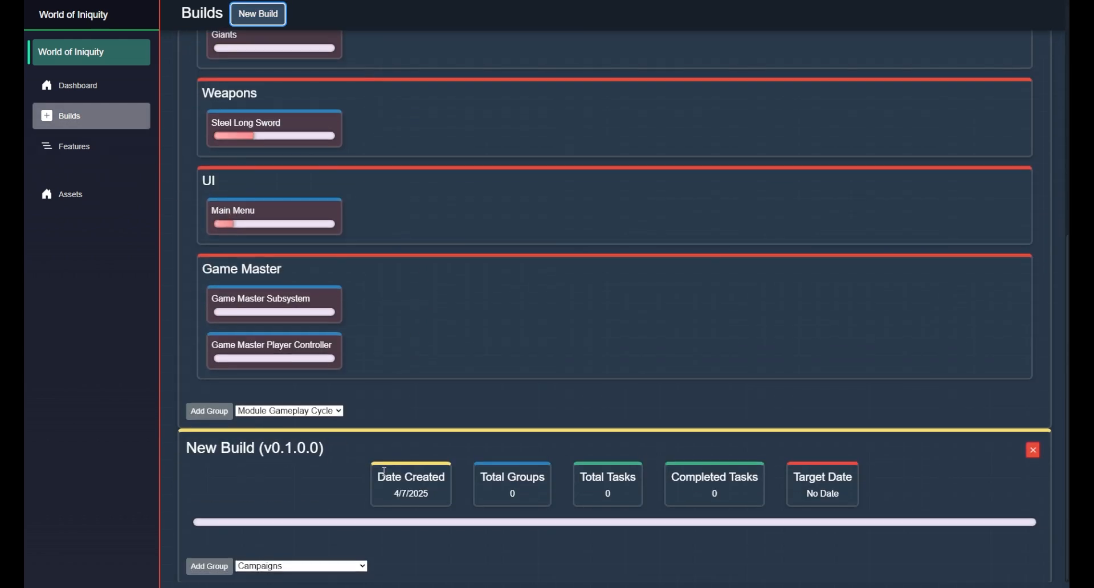
pyautogui.click(239, 448)
pyautogui.moveTo(239, 449); pyautogui.dragTo(180, 448)
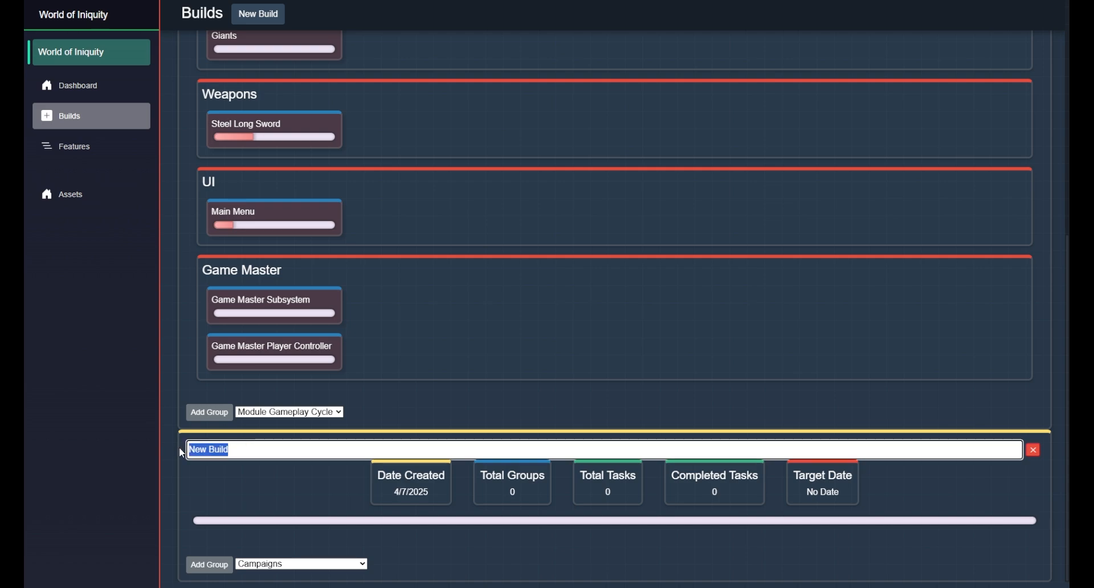
pyautogui.write('Build #2')
pyautogui.press('Return')
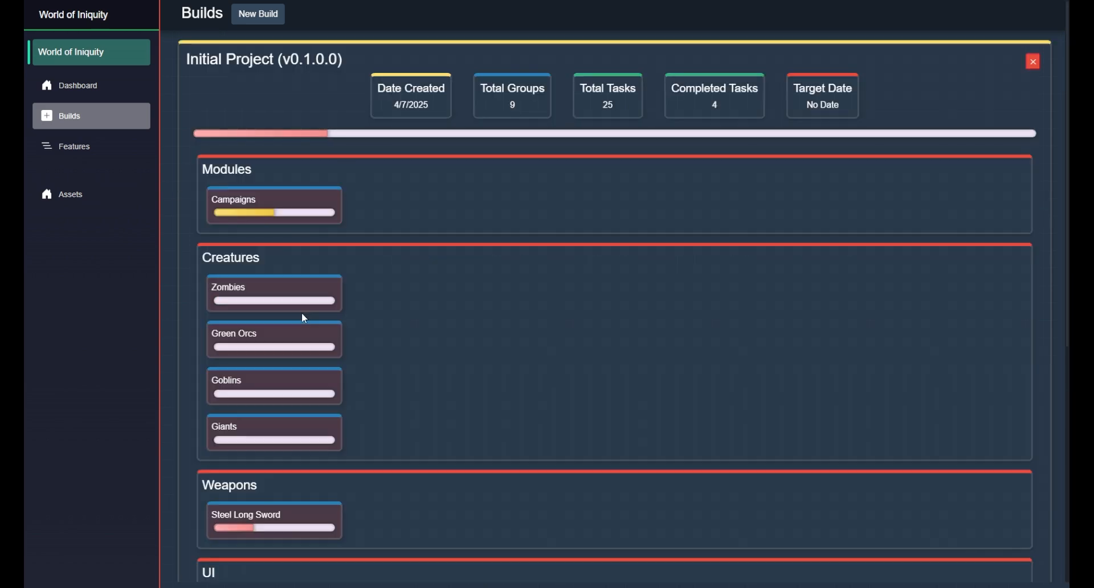
# Add the Zombies and Giants groups to Build #2.
pyautogui.scroll(-7, 308, 330)
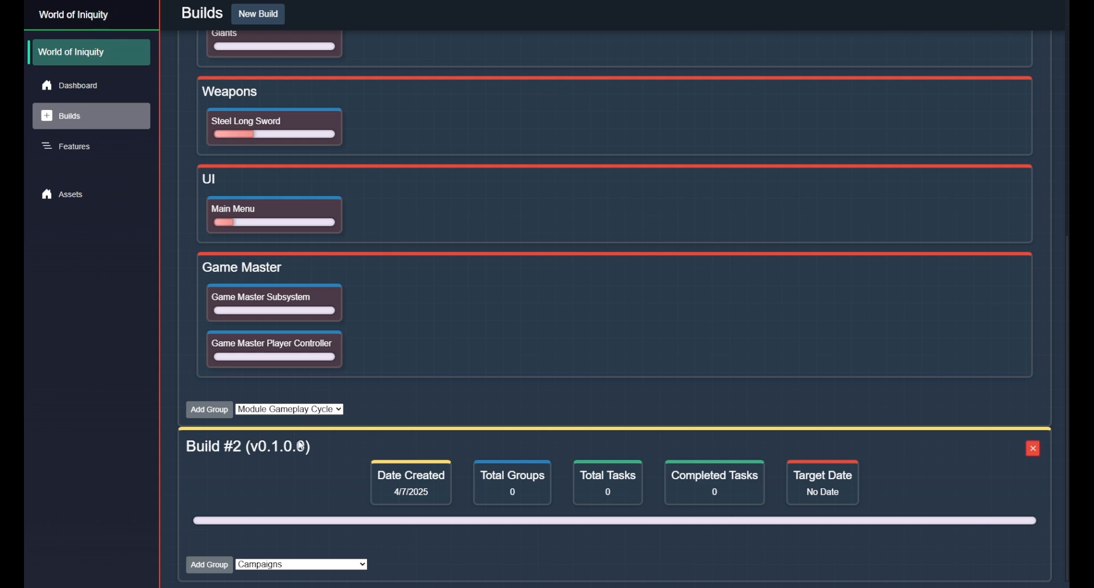
pyautogui.click(282, 563)
pyautogui.click(279, 545)
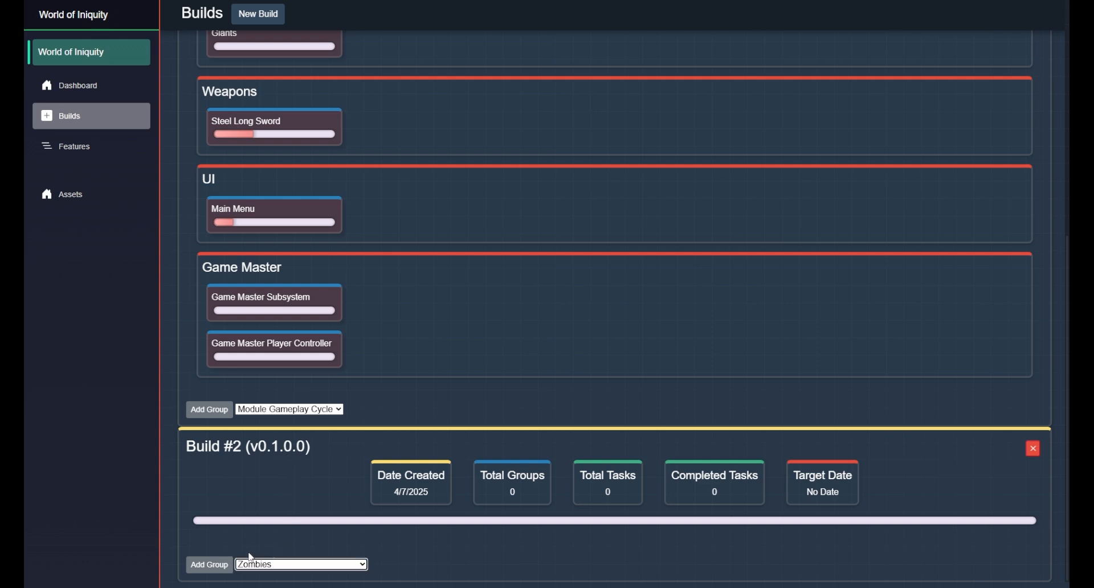
pyautogui.click(209, 564)
pyautogui.scroll(-2, 335, 488)
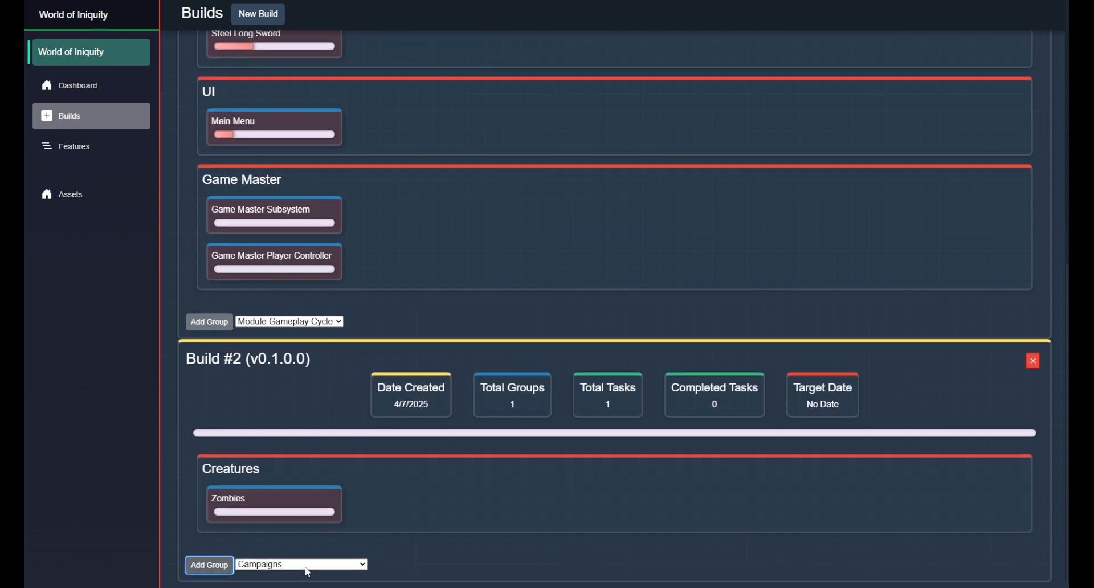
pyautogui.click(209, 565)
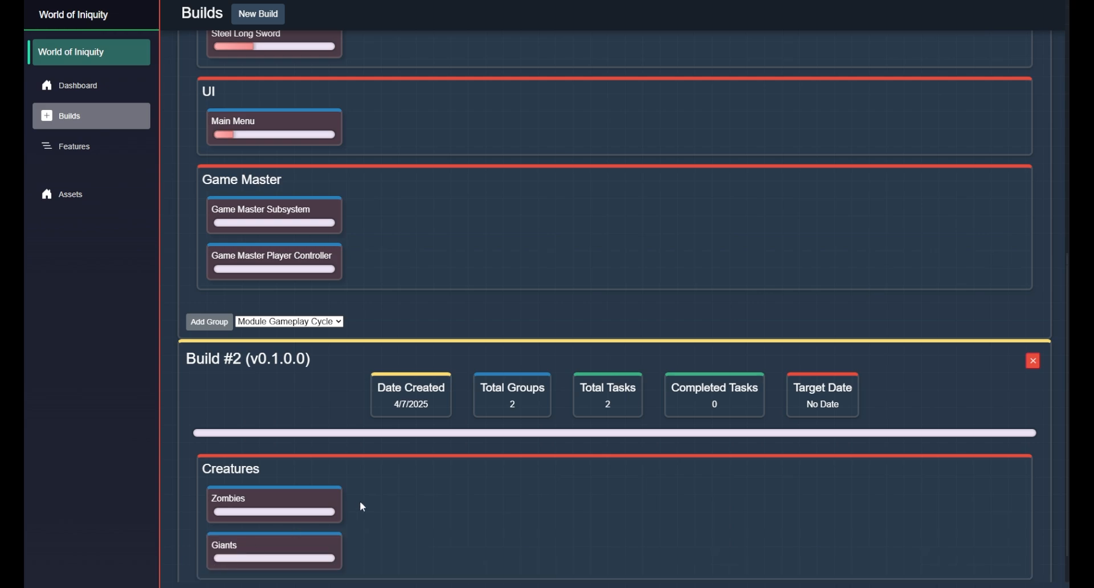
# Review the Initial Project build, and check the current build and the builds list on the dashboard.
pyautogui.scroll(9, 302, 378)
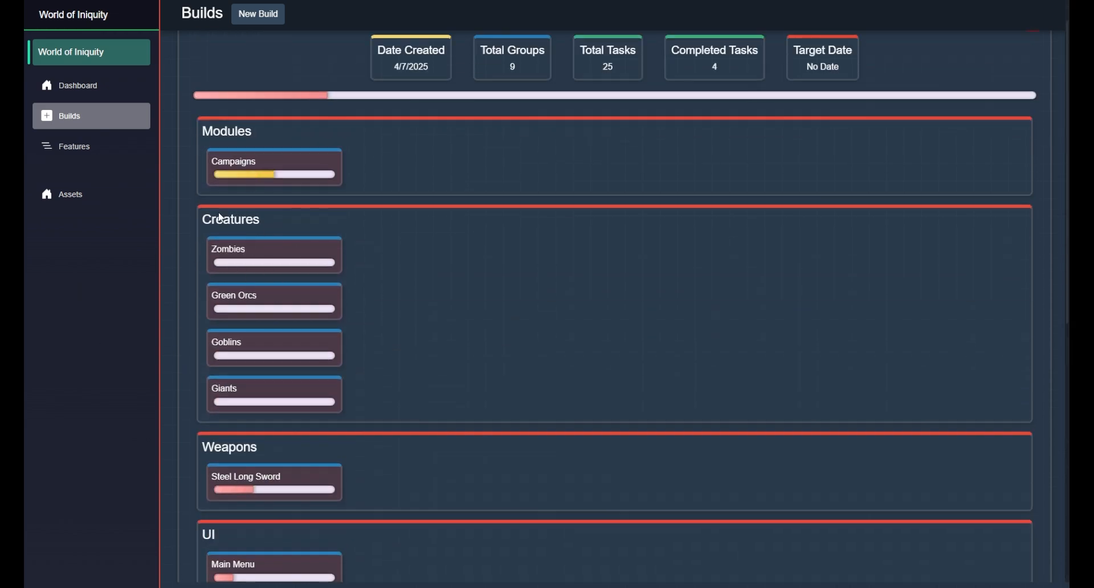
pyautogui.scroll(1, 298, 276)
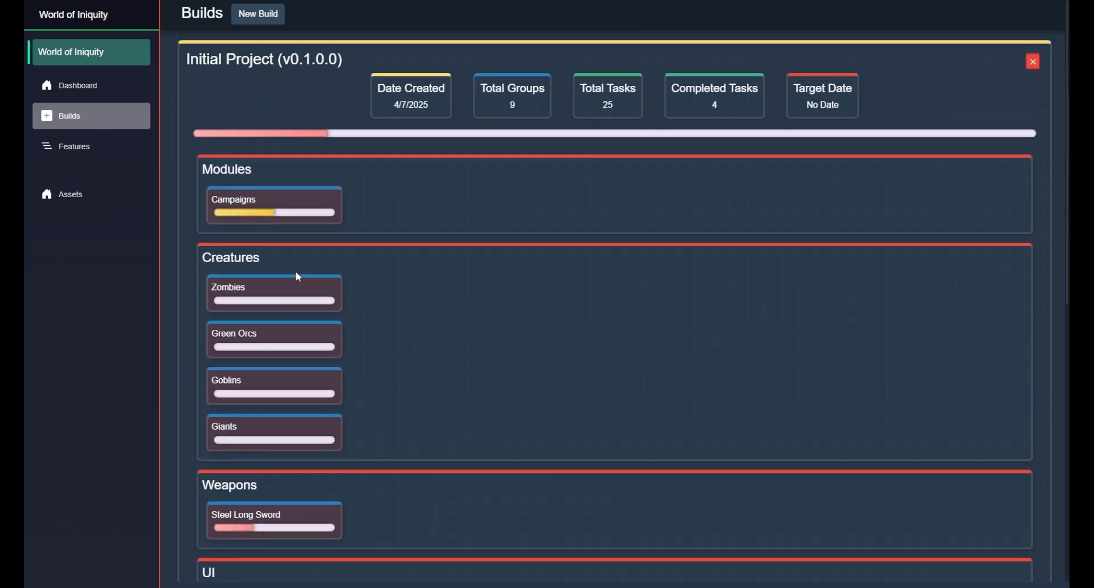
pyautogui.click(86, 87)
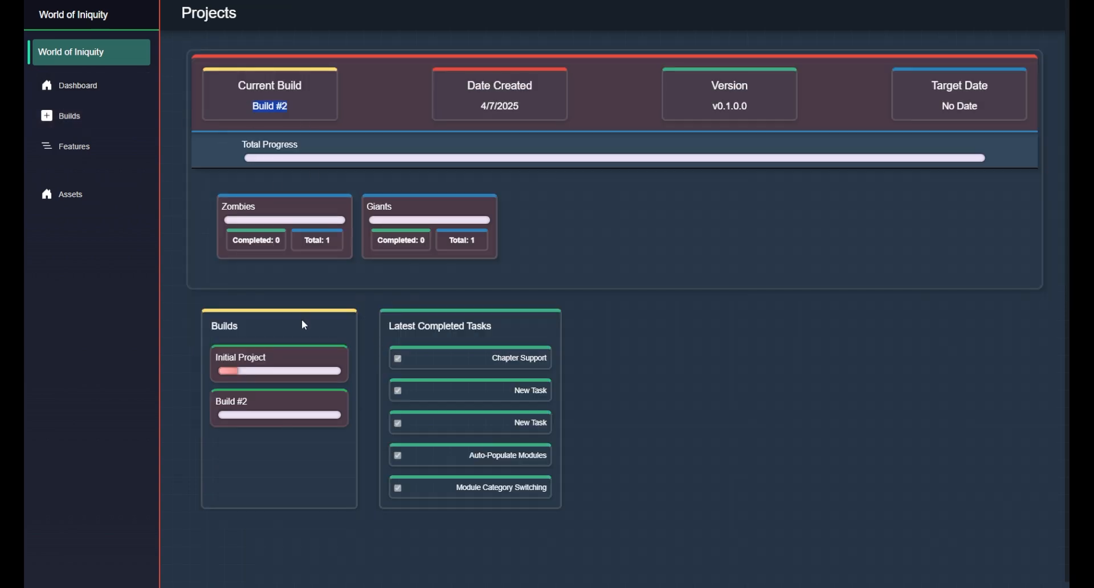
pyautogui.moveTo(298, 360); pyautogui.dragTo(218, 359)
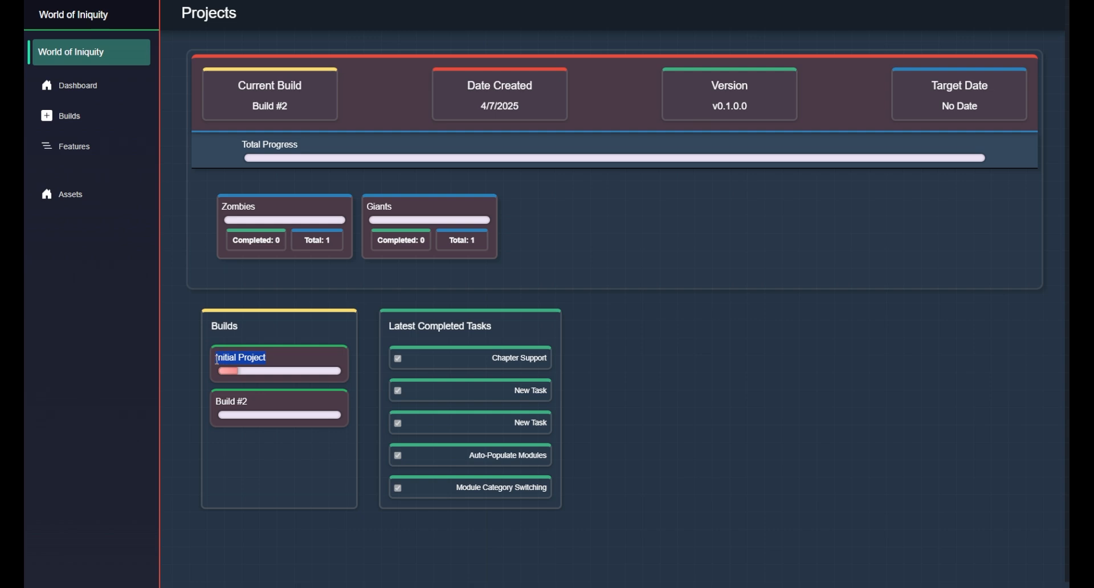
pyautogui.click(274, 462)
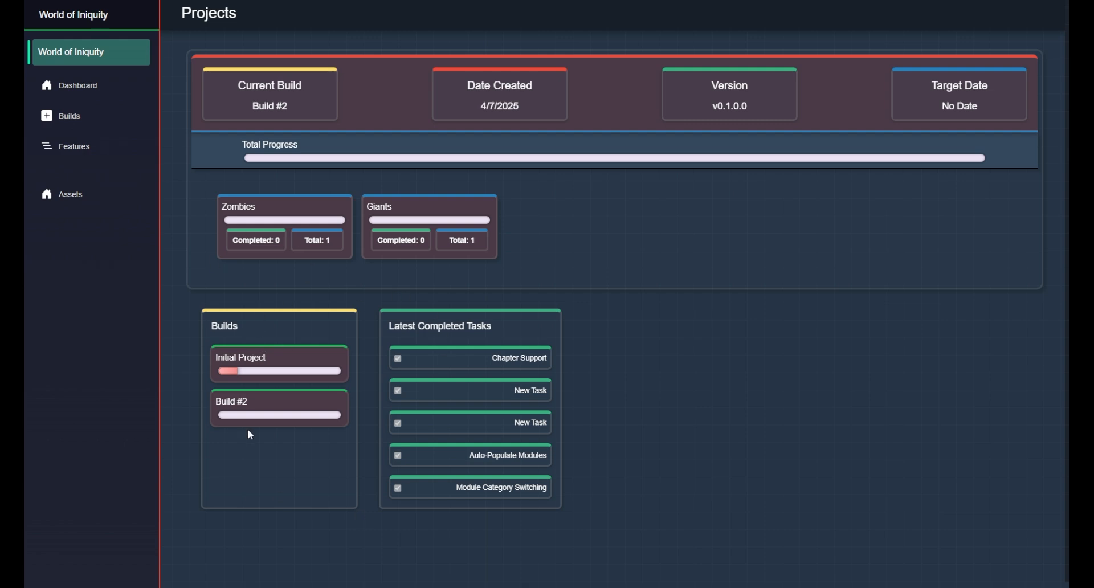
# Delete Build #2 and check the current build on the dashboard.
pyautogui.click(64, 116)
pyautogui.scroll(-9, 530, 359)
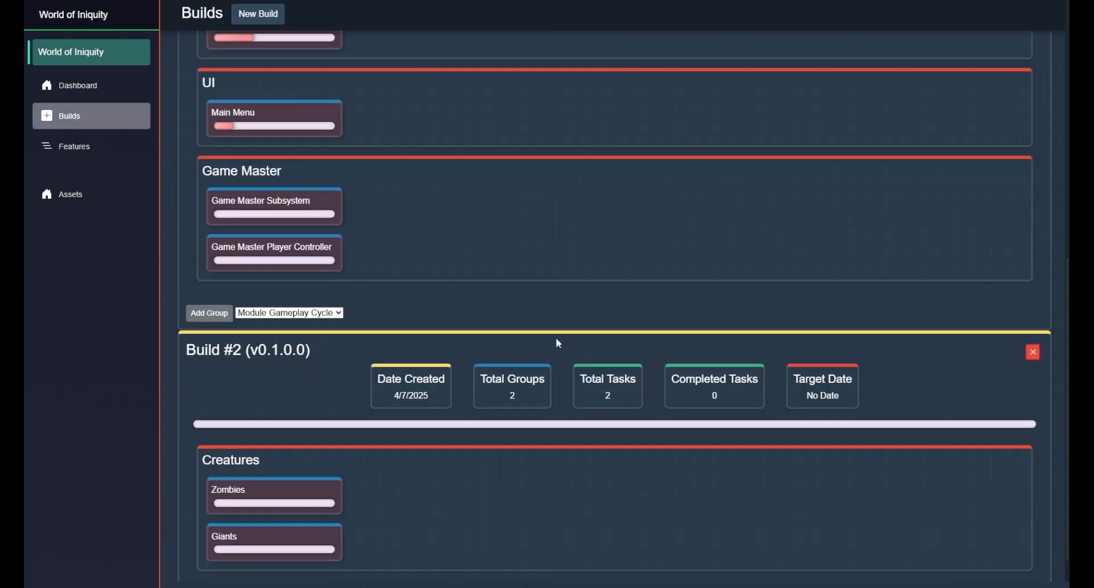
pyautogui.click(1033, 314)
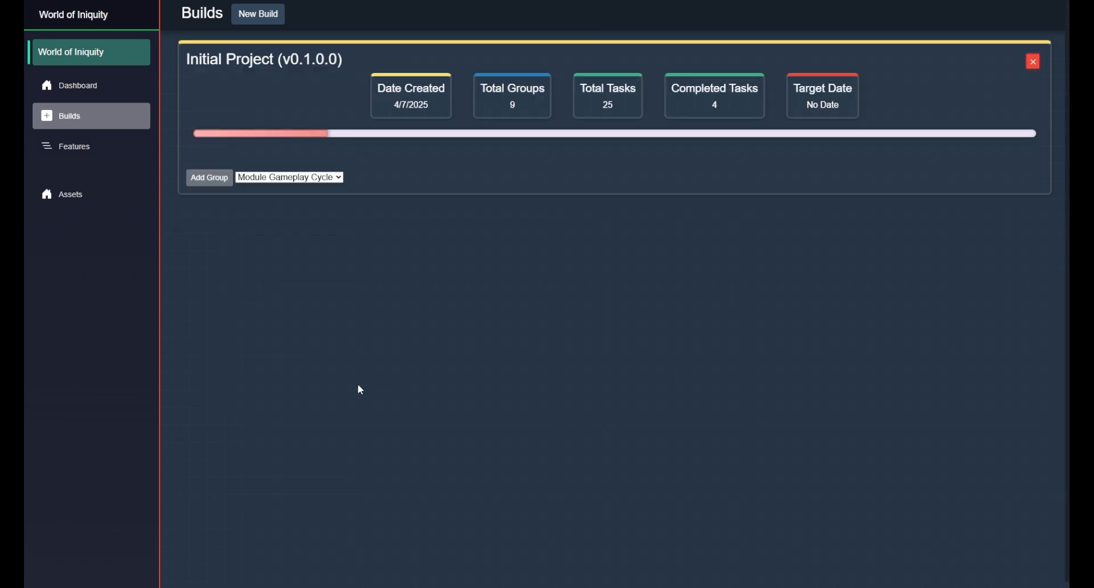
pyautogui.click(68, 86)
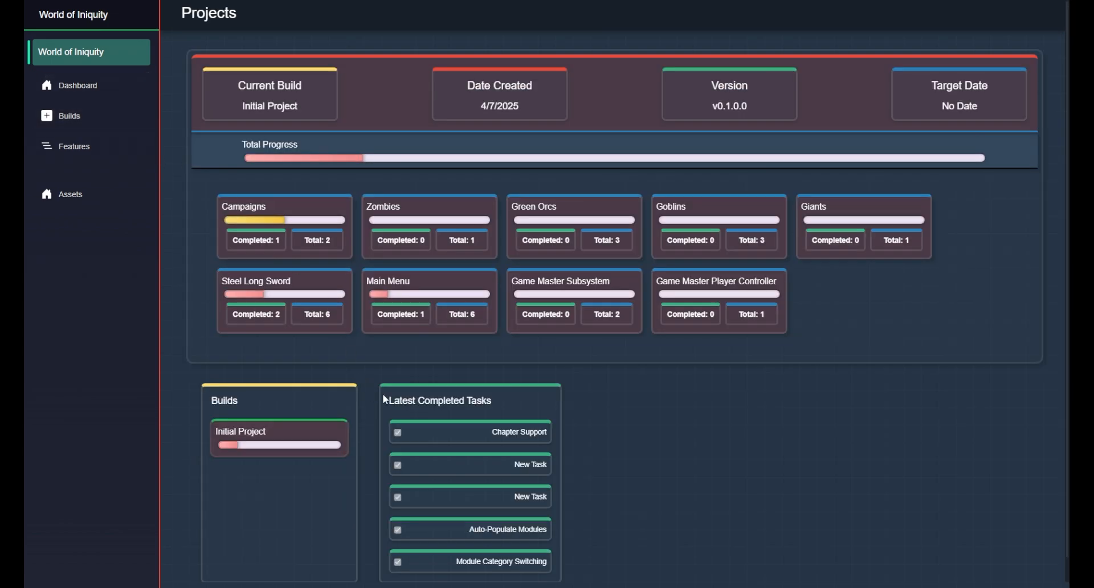
pyautogui.moveTo(308, 117); pyautogui.dragTo(239, 114)
# Open the Texture category under Assets and examine the Asset Library's category, subcategory and new asset fields and its asset entries.
pyautogui.click(100, 190)
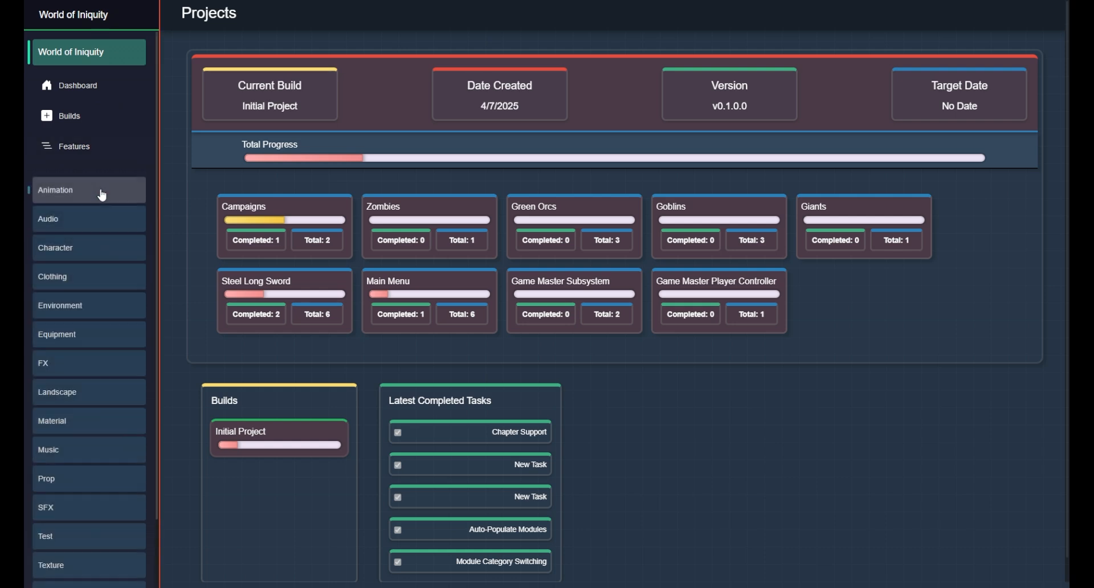
pyautogui.scroll(-3, 102, 196)
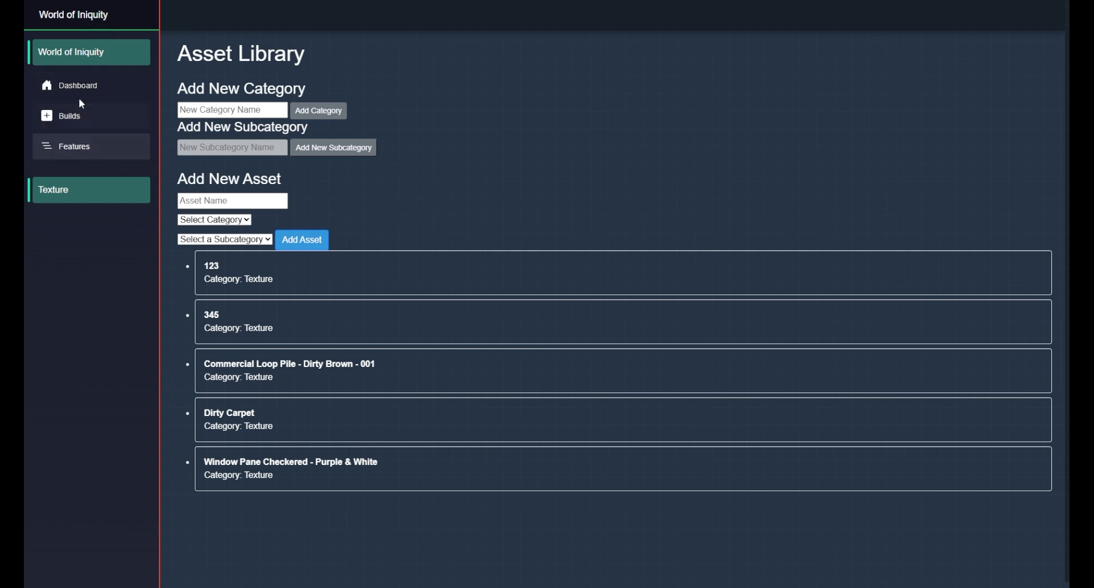
pyautogui.click(227, 111)
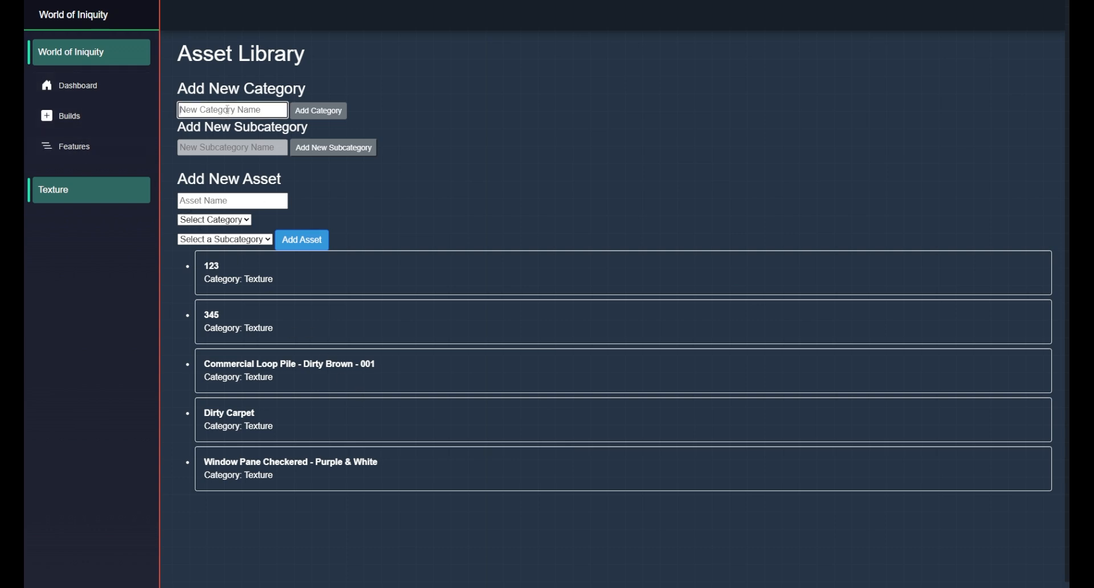
pyautogui.click(235, 222)
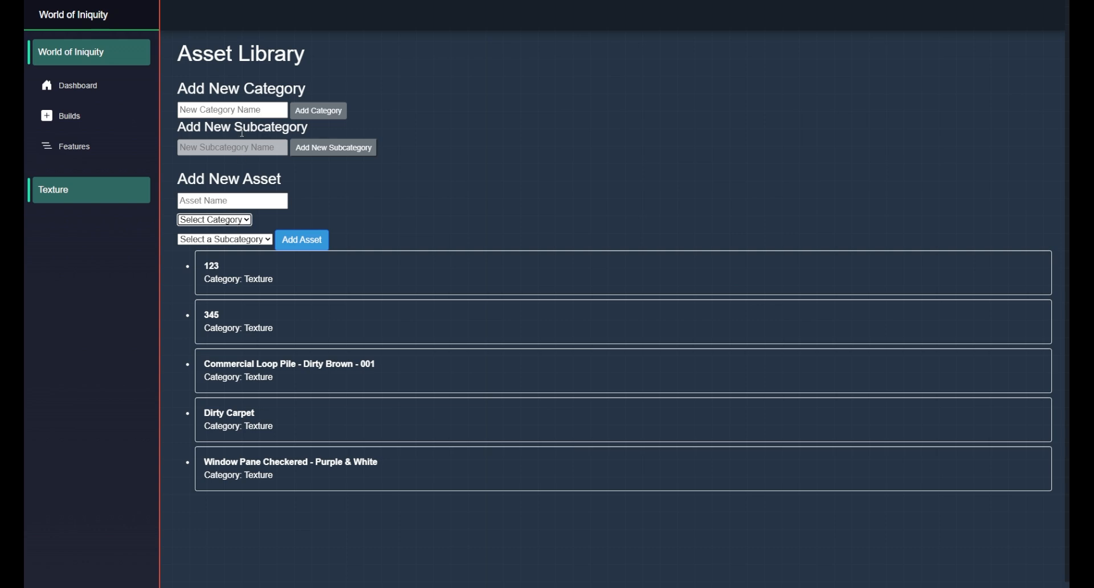
pyautogui.click(237, 240)
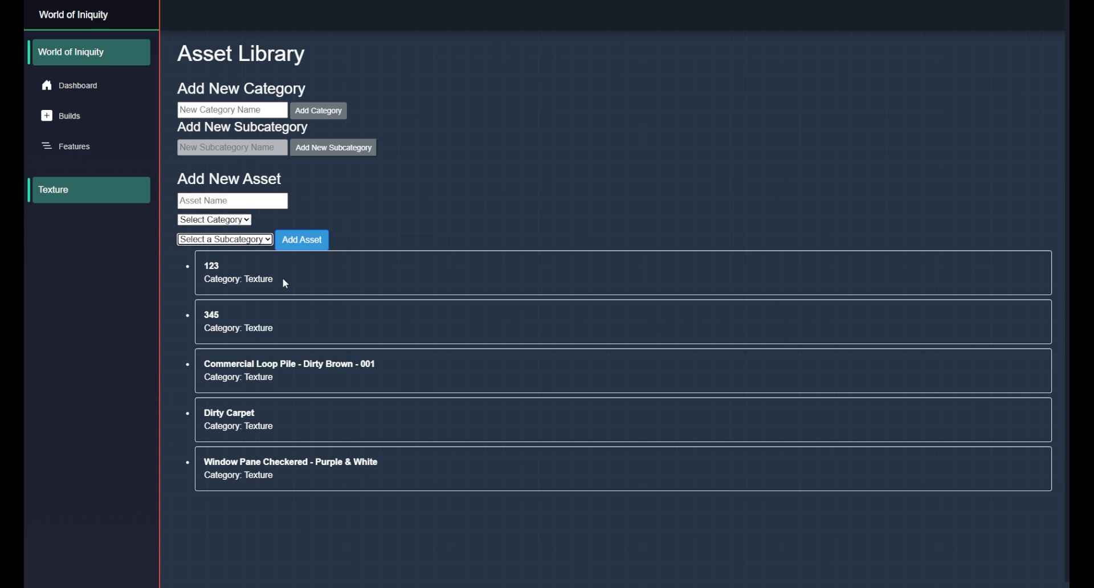
pyautogui.moveTo(285, 283); pyautogui.dragTo(202, 285)
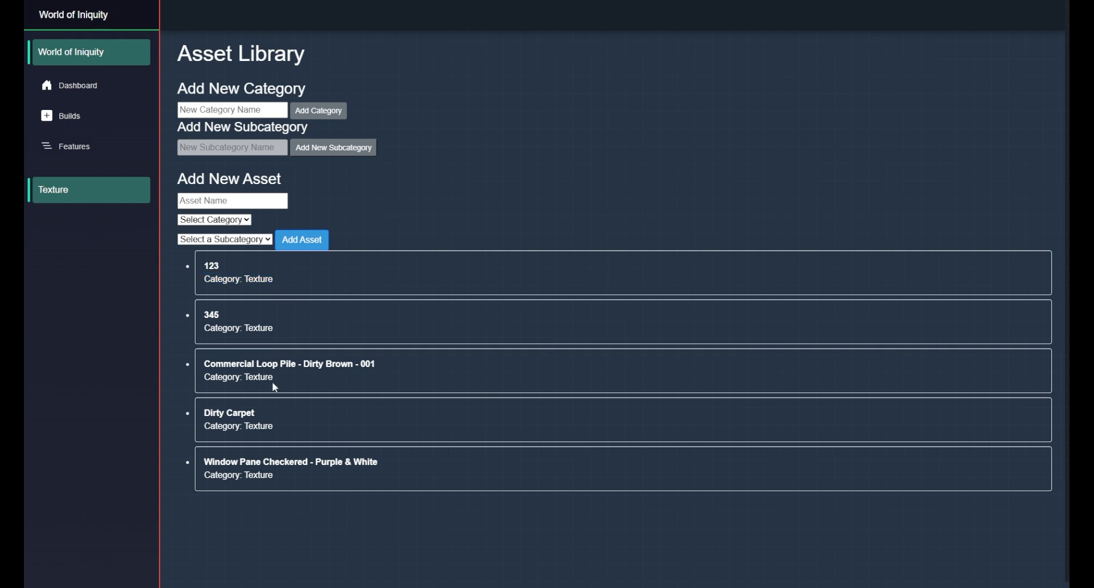
# Set the new asset's category to Texture, enter the name Carpet #2 and check the available subcategories.
pyautogui.click(222, 224)
pyautogui.click(223, 422)
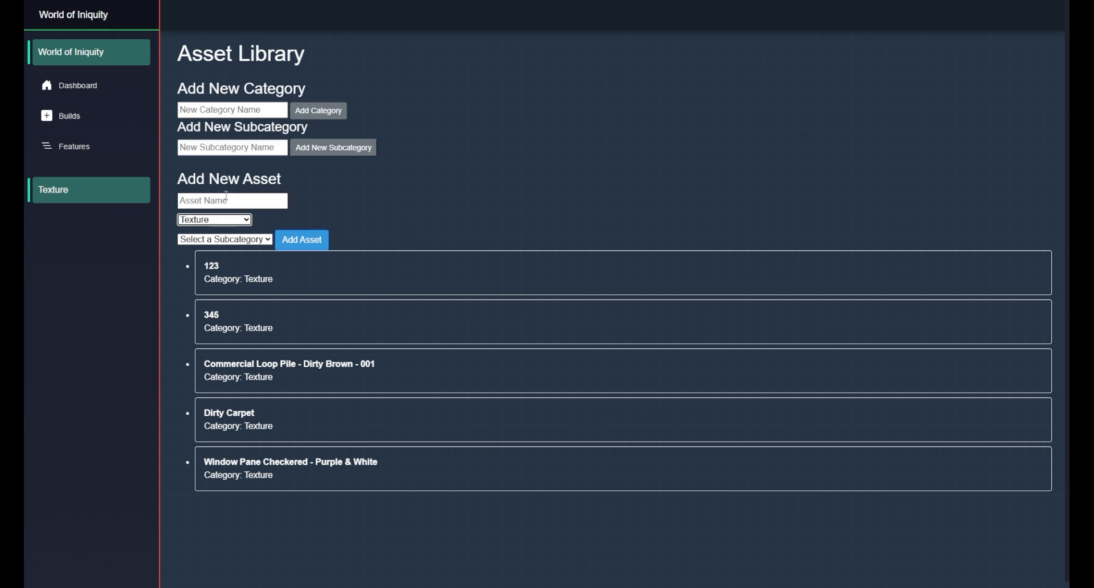
pyautogui.click(228, 200)
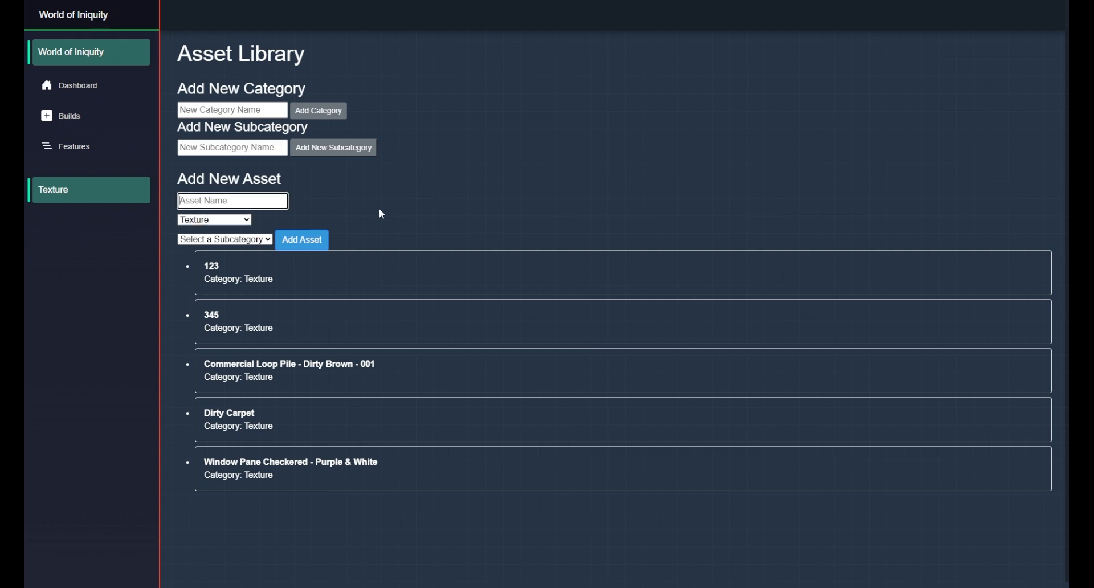
pyautogui.write('Carpet #2')
pyautogui.click(253, 243)
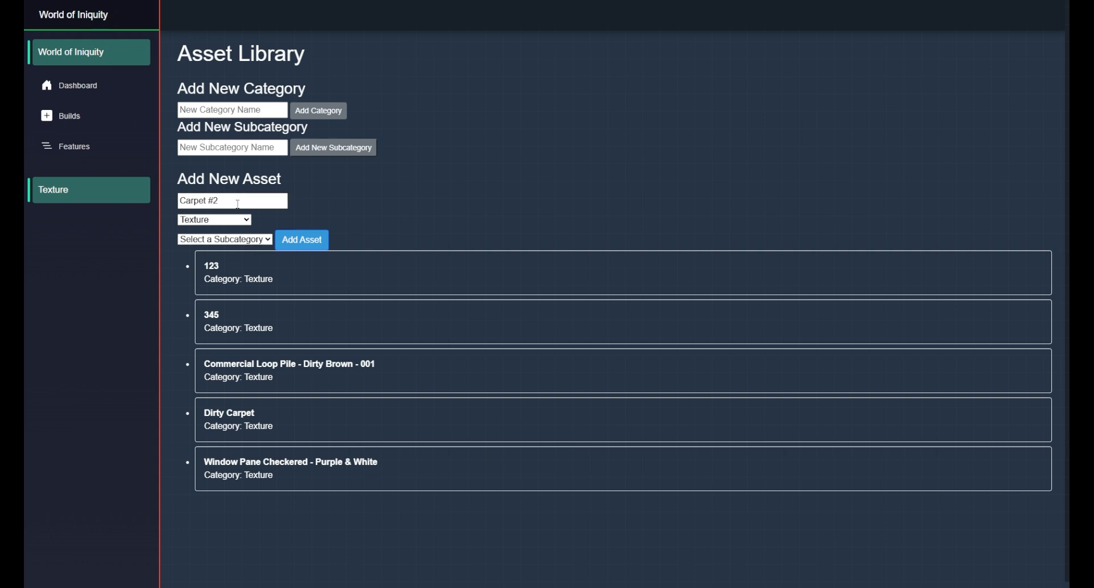
# Replace the new asset's name with Tile #1 and add a subcategory named Tile to the Texture category.
pyautogui.moveTo(239, 204); pyautogui.dragTo(163, 194)
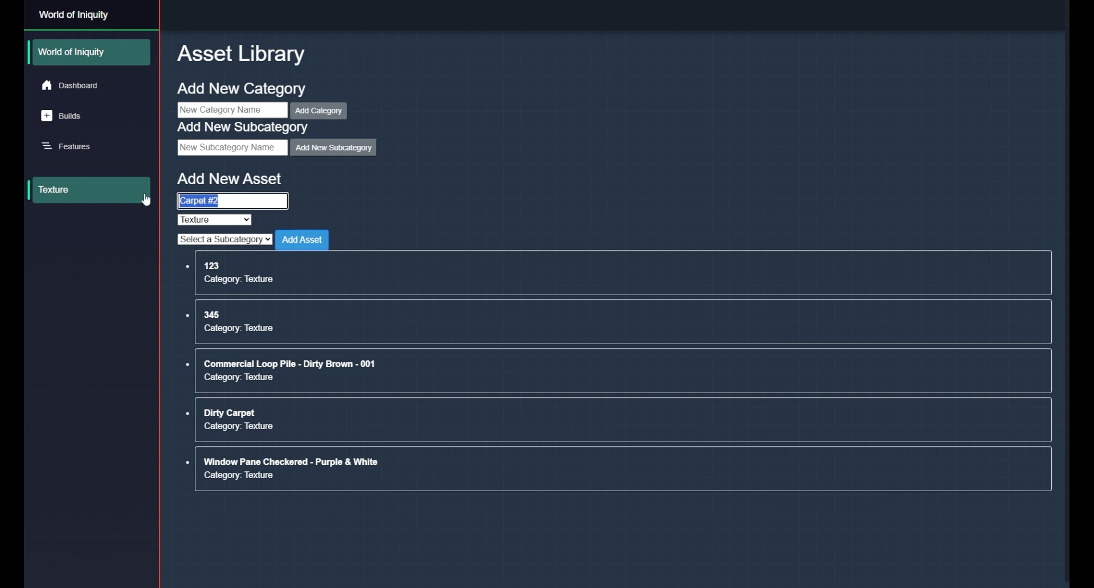
pyautogui.write('Tile #1')
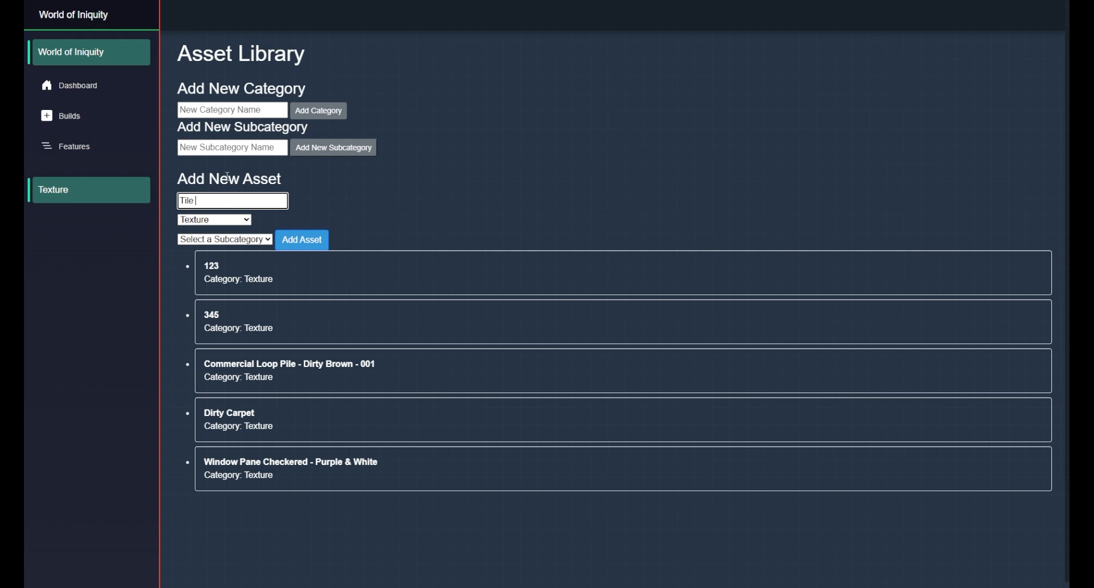
pyautogui.click(229, 148)
pyautogui.write('Tile')
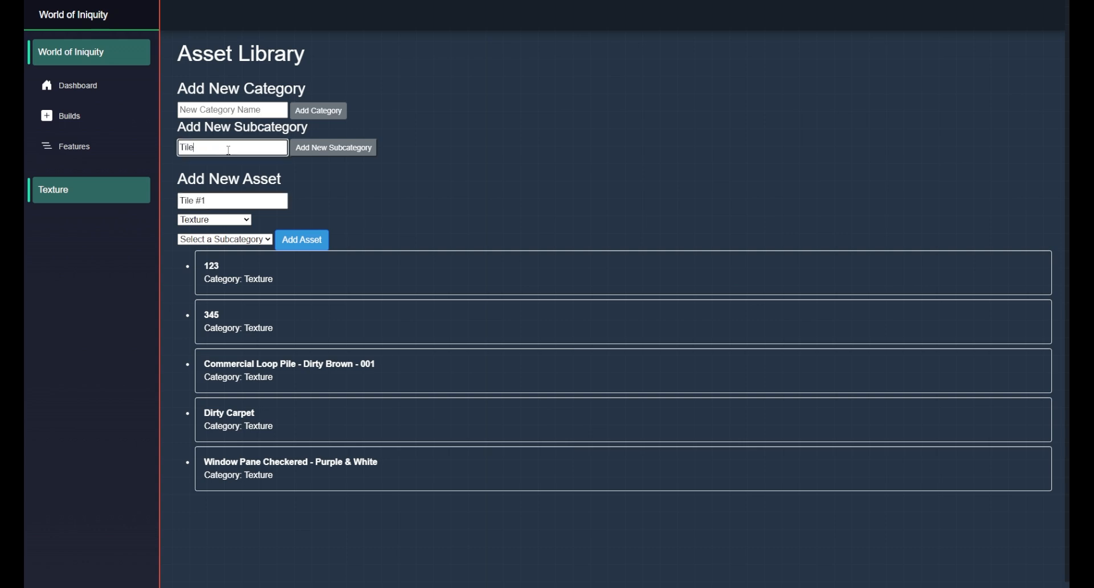
pyautogui.click(328, 149)
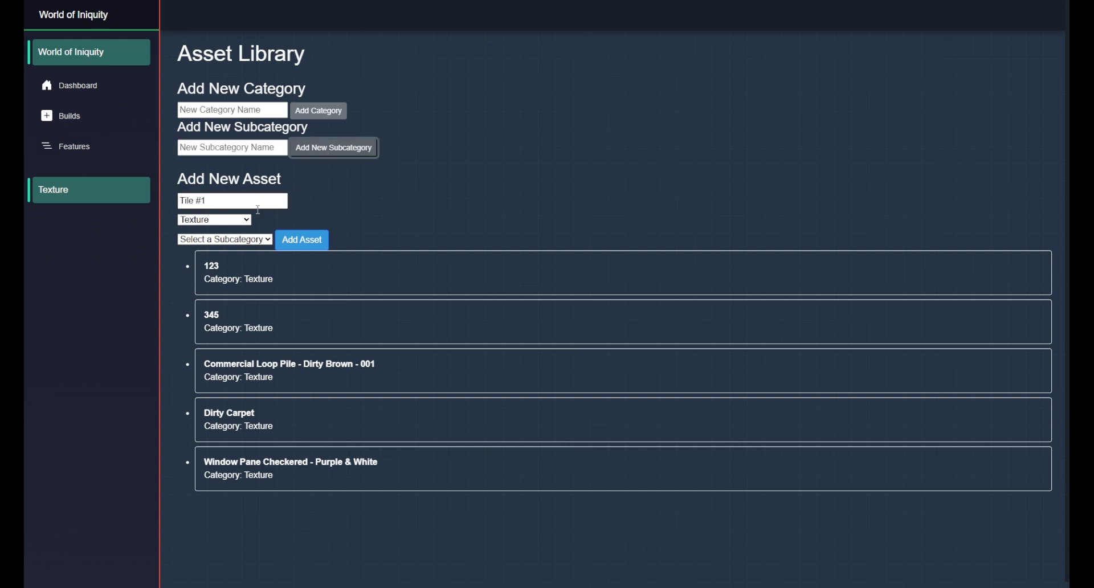
# Add the new asset Tile #1 with the subcategory Tile and check the Tile #1 and Dirty Carpet entries in the library.
pyautogui.click(213, 313)
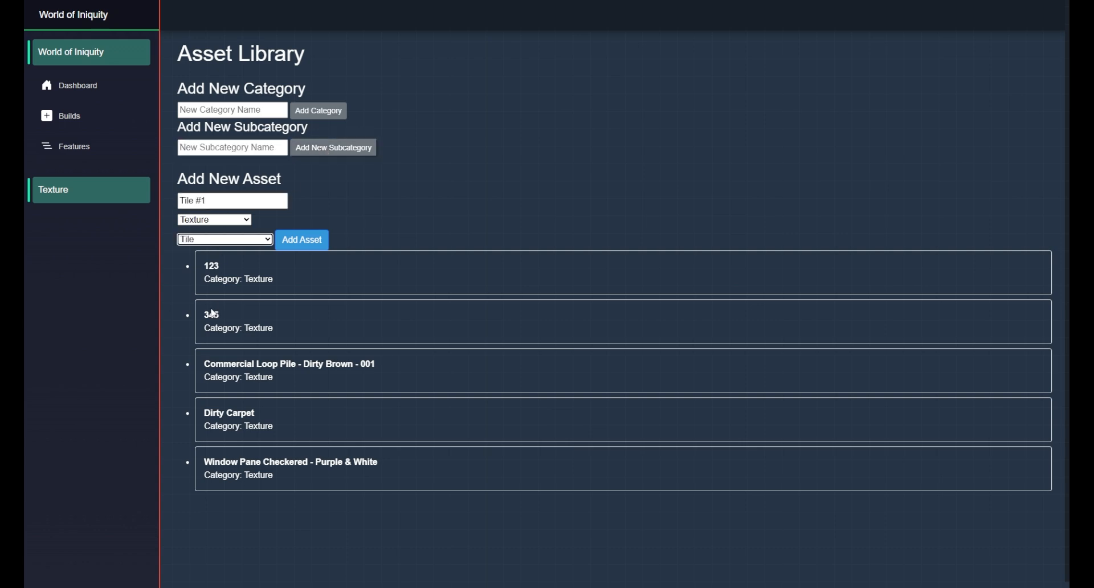
pyautogui.click(305, 239)
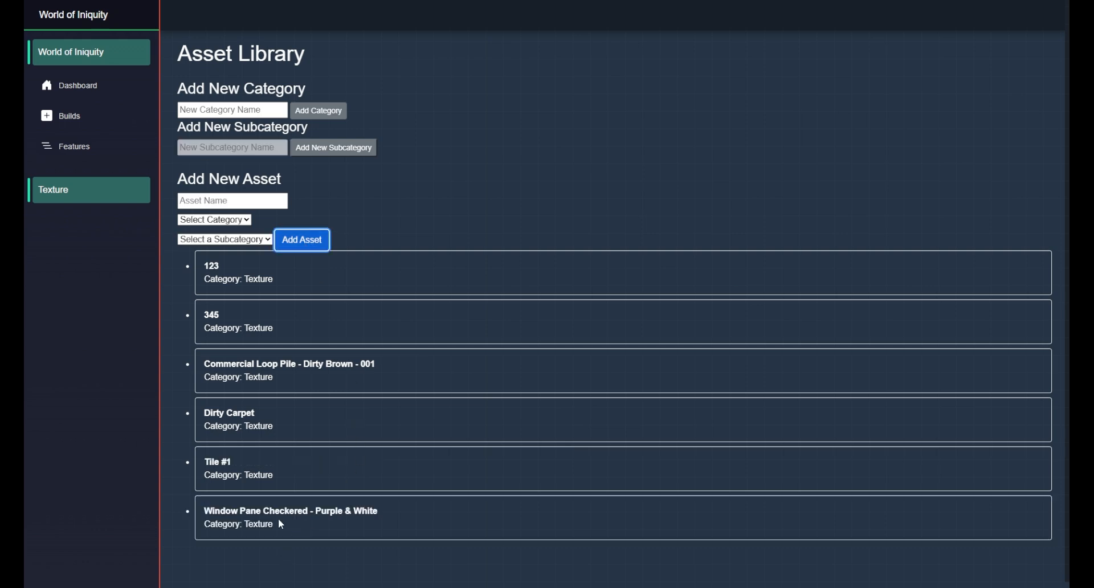
pyautogui.moveTo(277, 474); pyautogui.dragTo(200, 460)
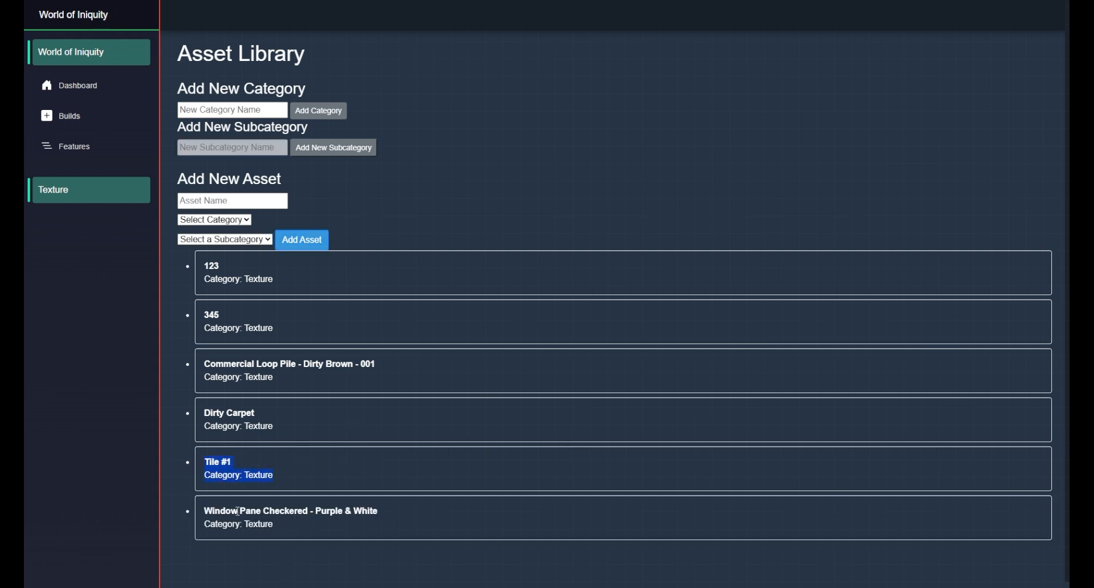
pyautogui.click(285, 482)
pyautogui.doubleClick(274, 427)
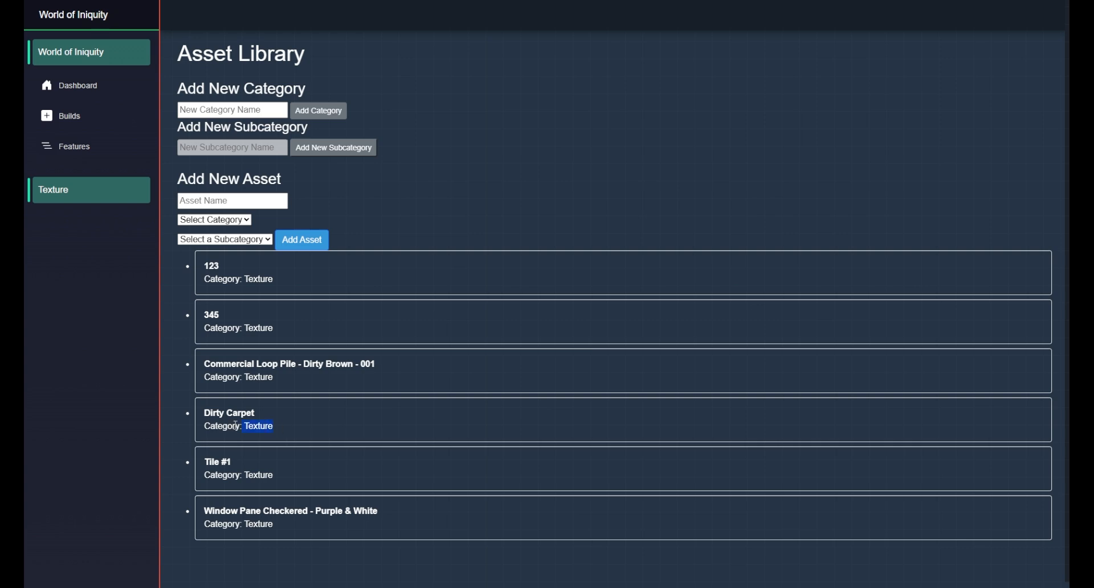
pyautogui.keyDown('shift'); pyautogui.click(204, 412); pyautogui.keyUp('shift')
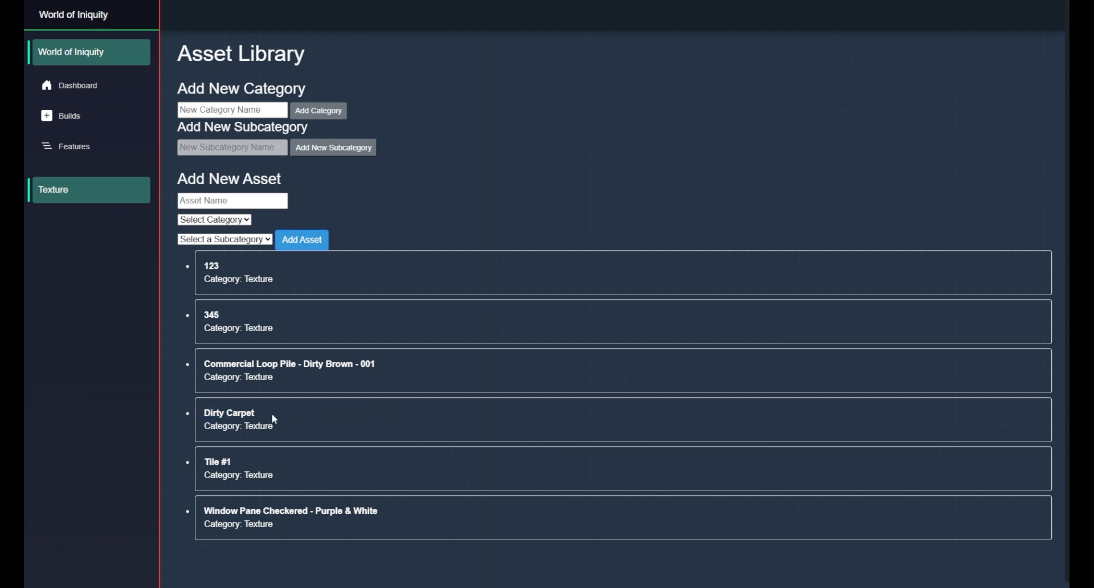
pyautogui.tripleClick(255, 414)
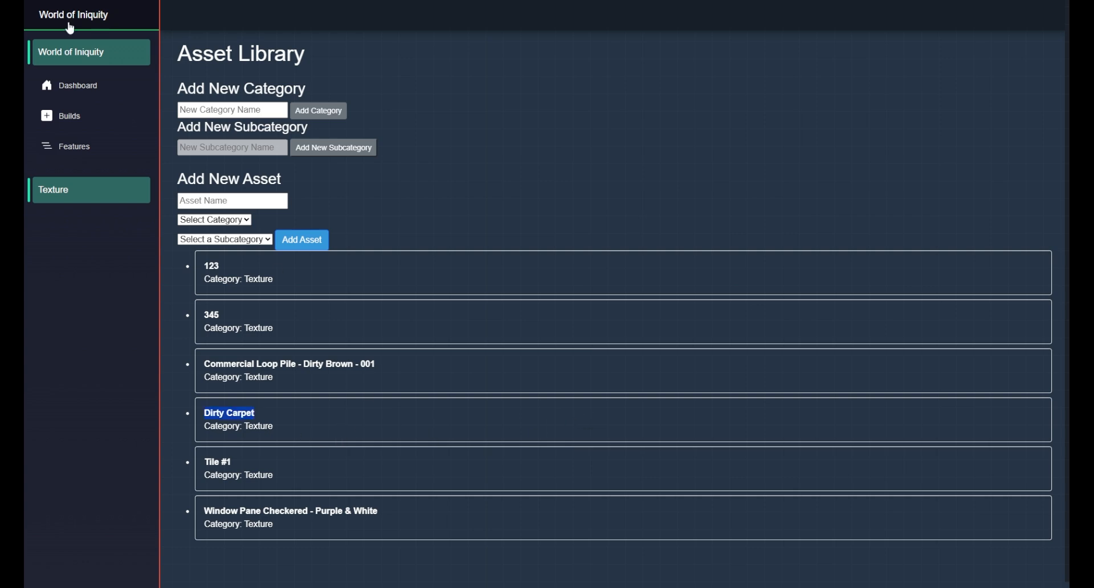
# Examine the list of projects and the assets in the Character, Weapon and Animation categories.
pyautogui.click(87, 53)
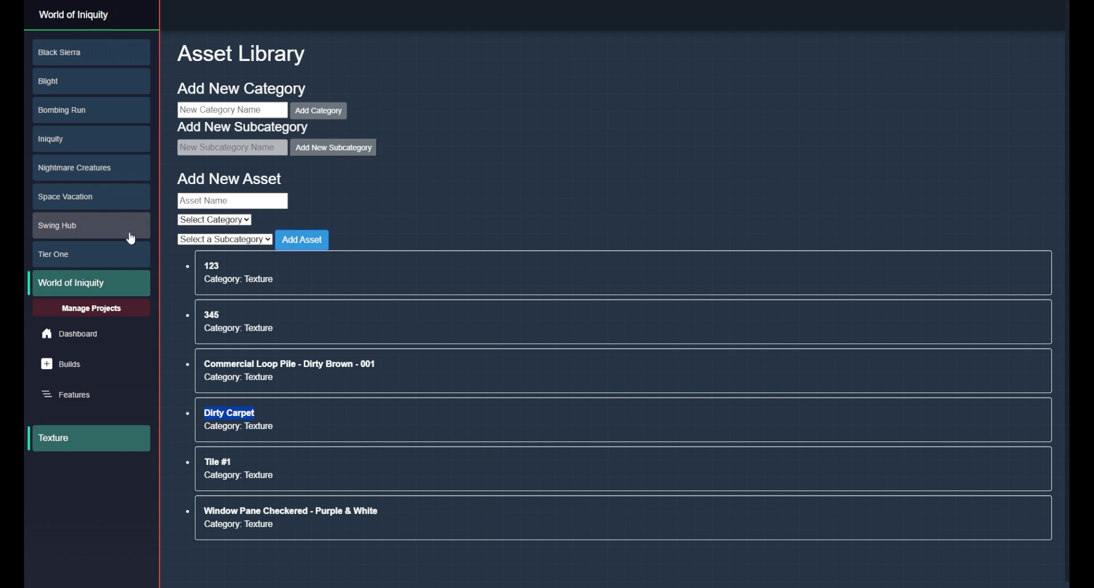
pyautogui.click(120, 443)
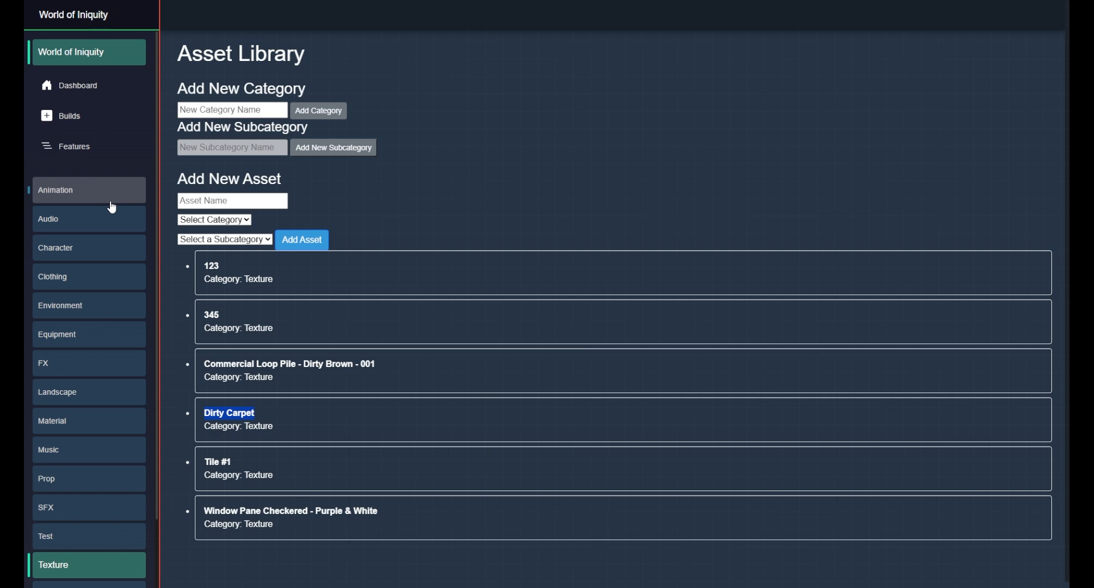
pyautogui.click(106, 251)
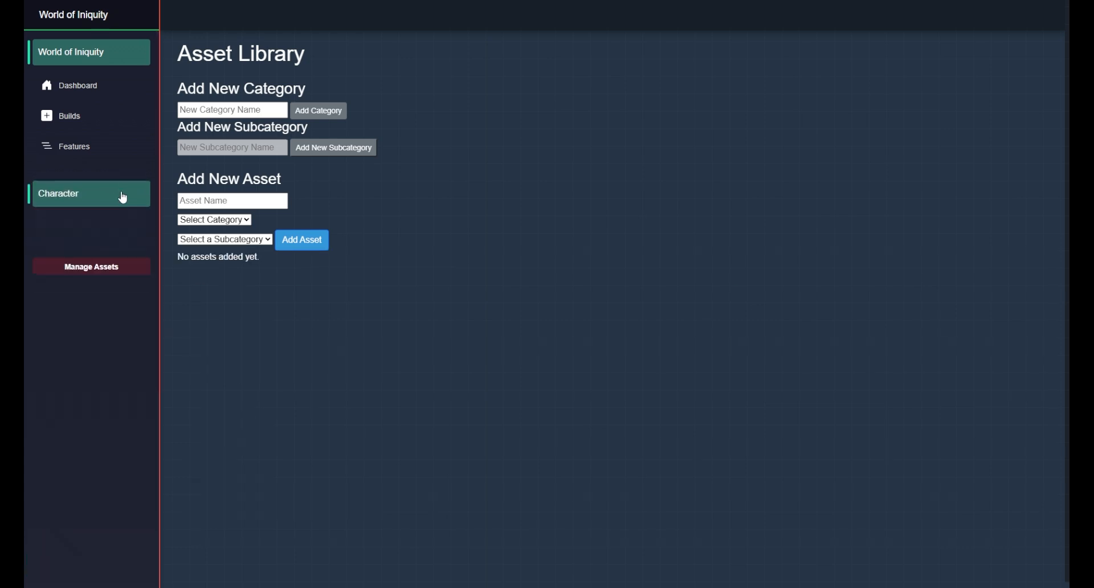
pyautogui.click(114, 544)
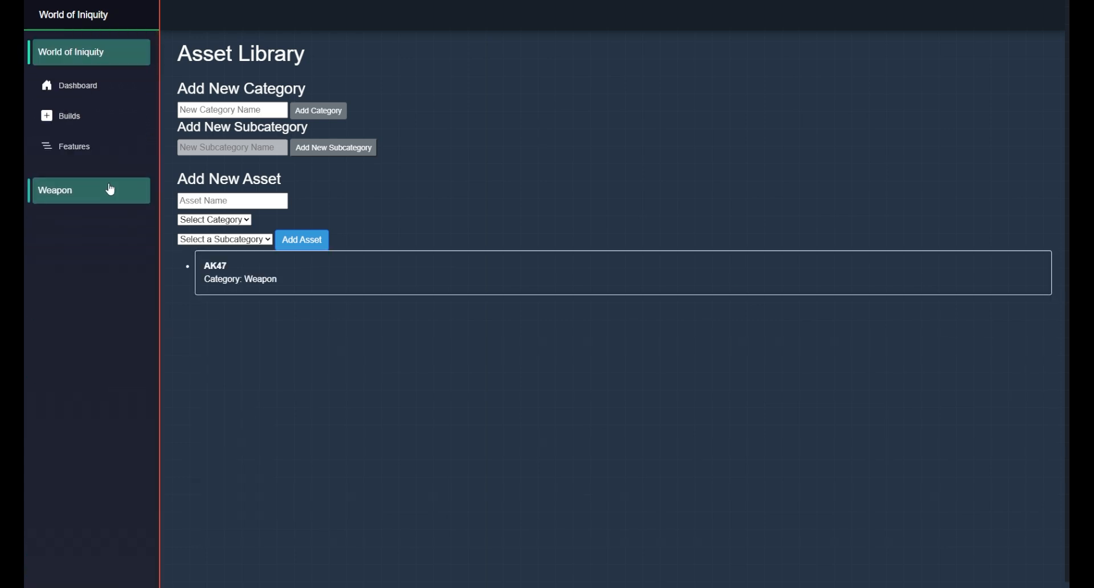
pyautogui.click(104, 194)
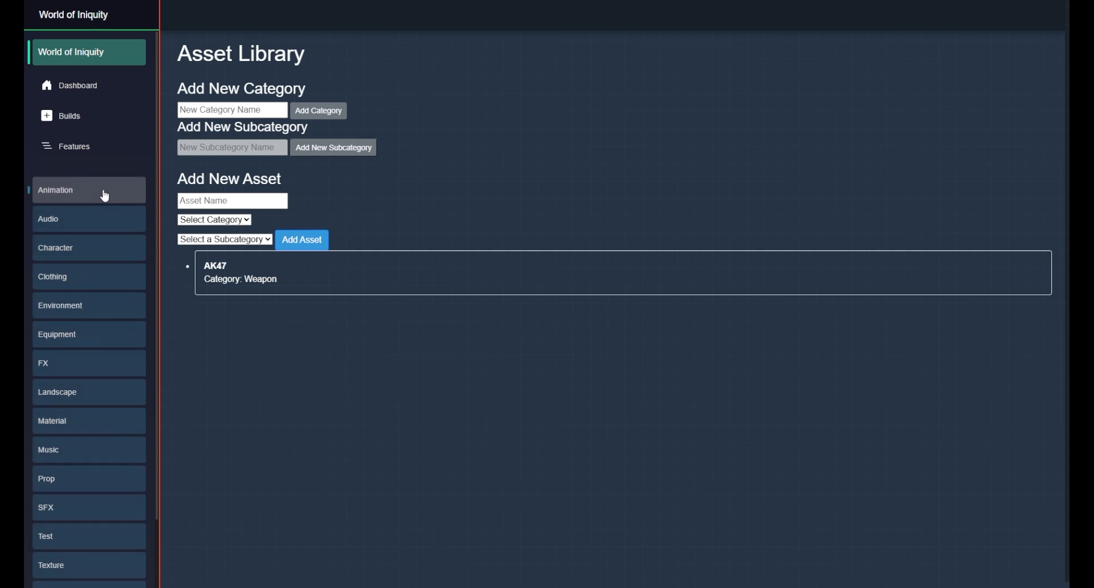
pyautogui.scroll(-2, 104, 195)
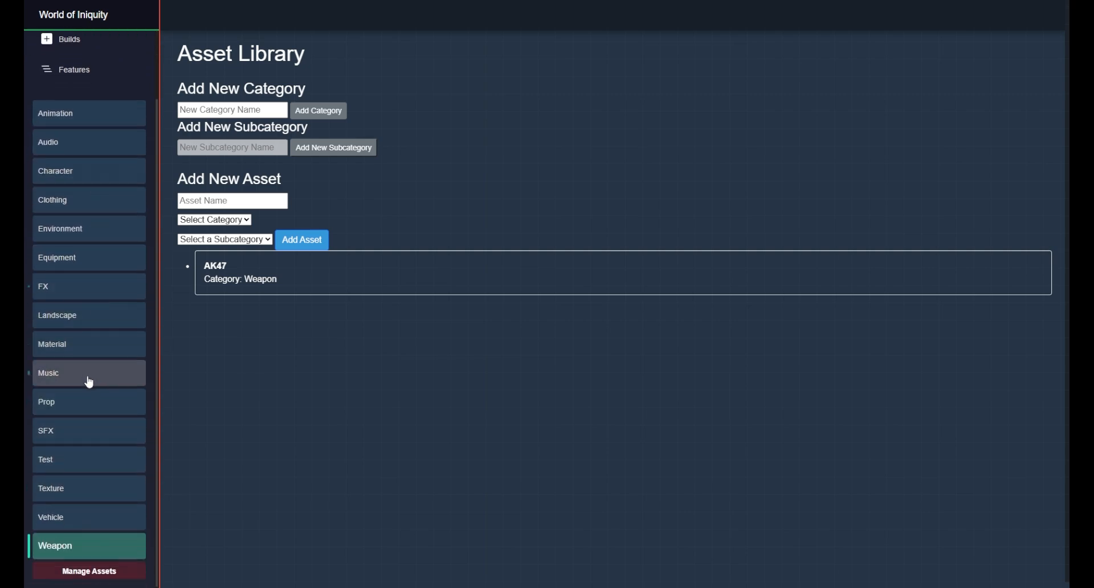
pyautogui.scroll(3, 100, 376)
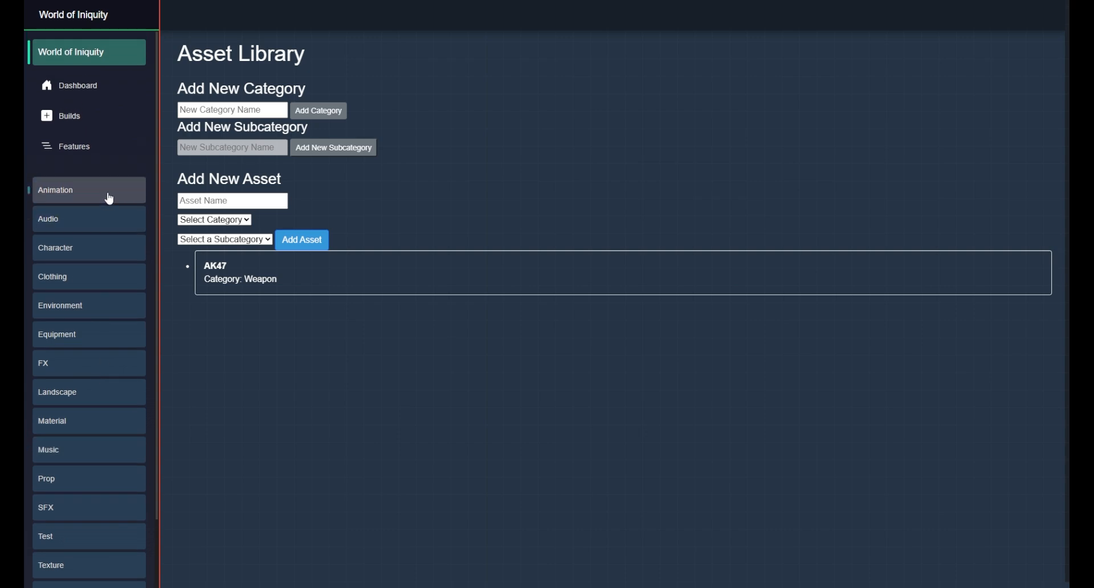
pyautogui.click(110, 198)
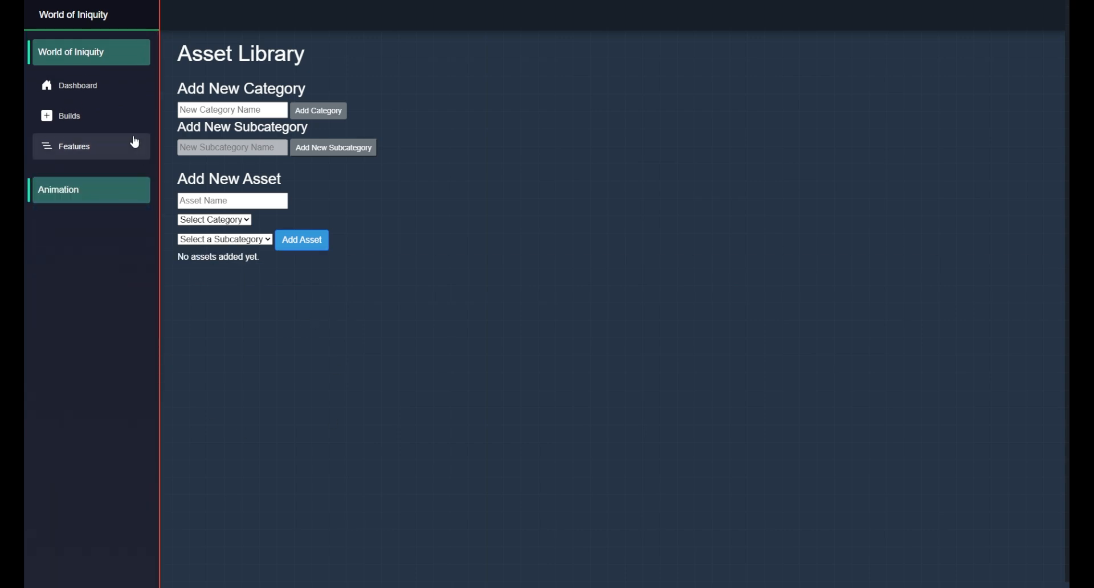
pyautogui.click(130, 48)
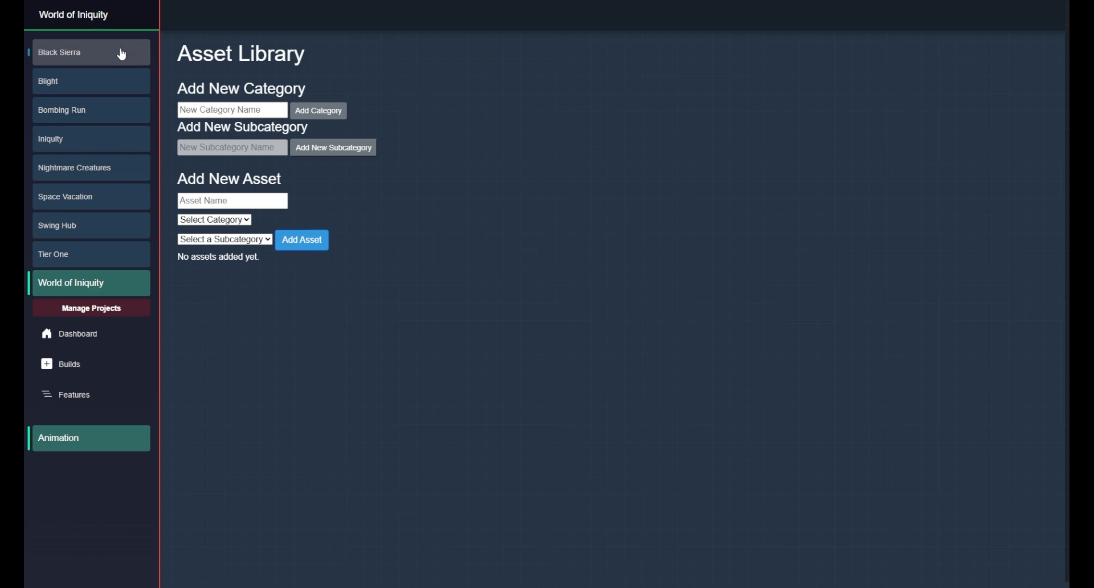